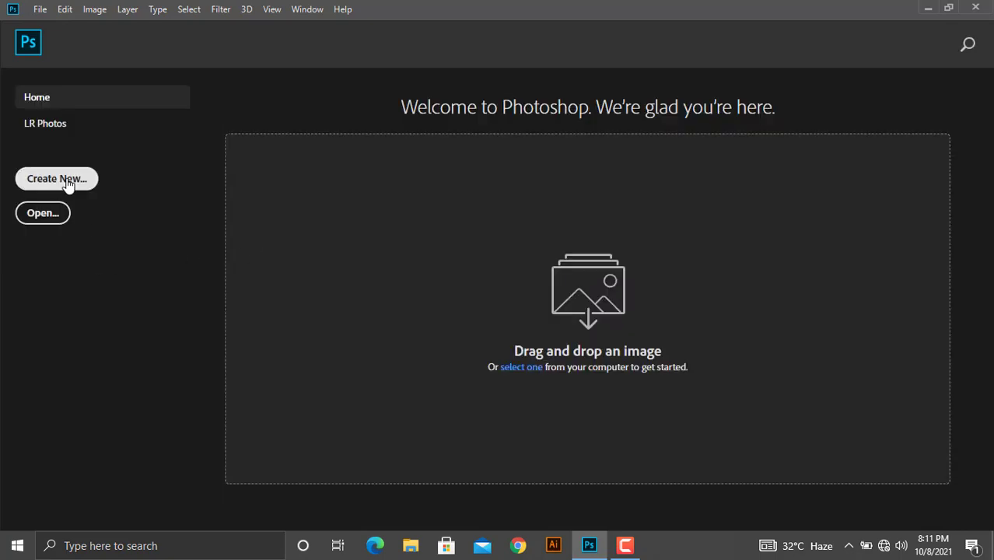
Create a new document from the social media posts preset, 1080 x 1080 px at 300 ppi
{"action": "left_click", "coordinate": [67, 181]}
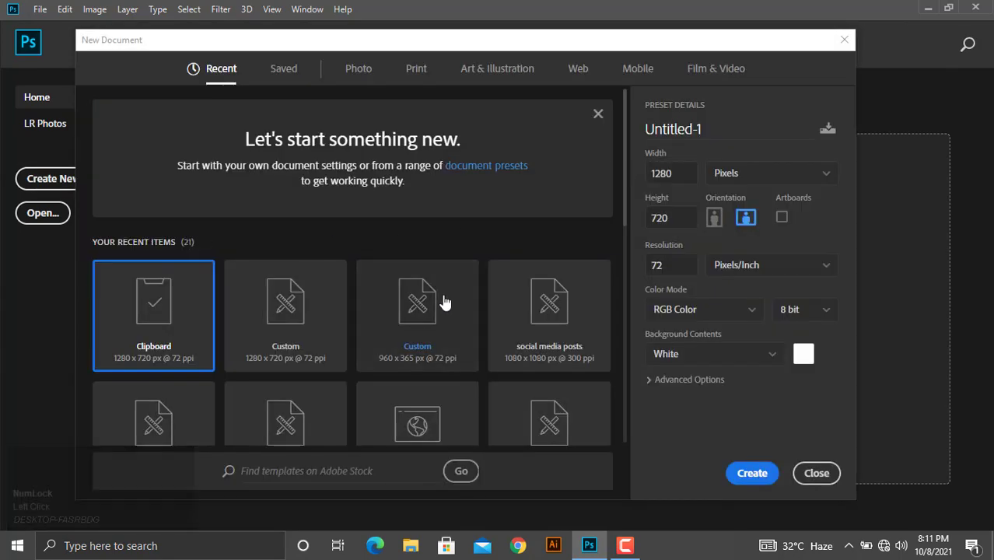
{"action": "scroll", "coordinate": [506, 280], "scroll_direction": "down", "scroll_amount": 1}
{"action": "left_click", "coordinate": [559, 237]}
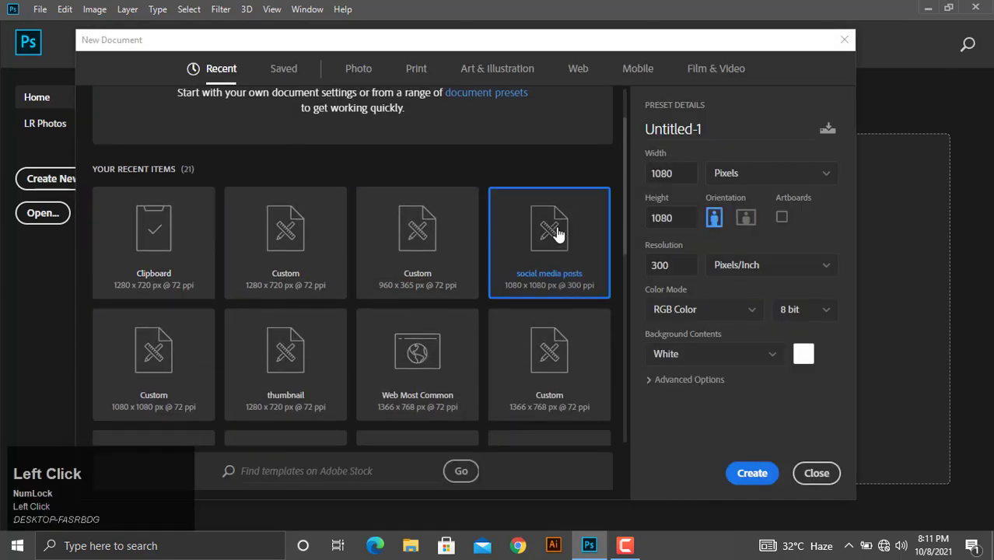
{"action": "left_click", "coordinate": [751, 473]}
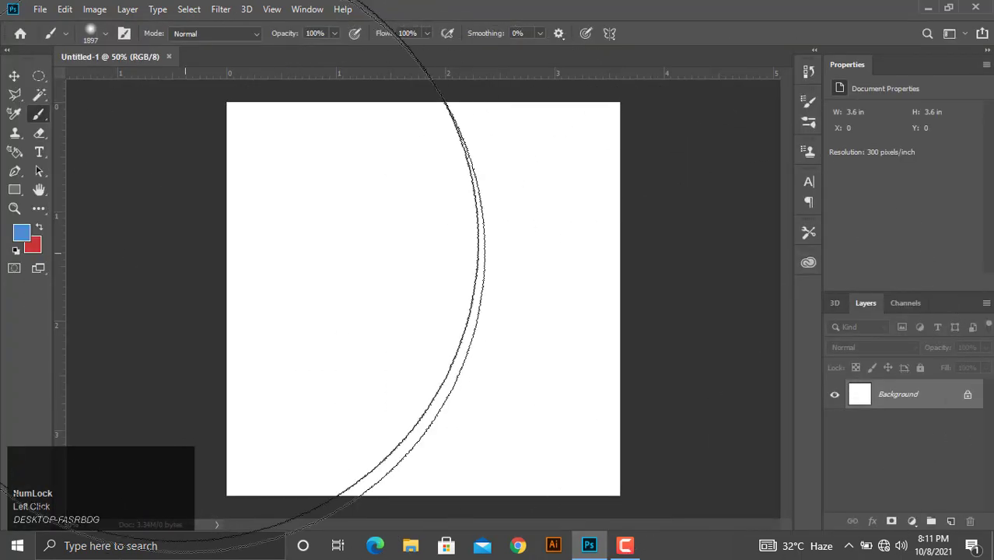
Switch to the Rectangular Marquee tool and review its feather and style options, keeping the Normal style
{"action": "left_click", "coordinate": [13, 81]}
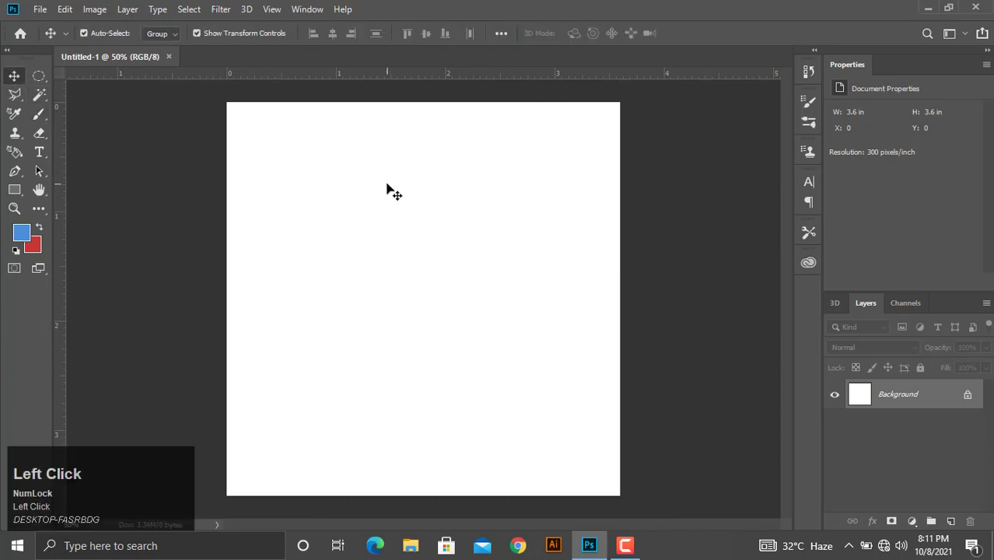
{"action": "left_click", "coordinate": [13, 78]}
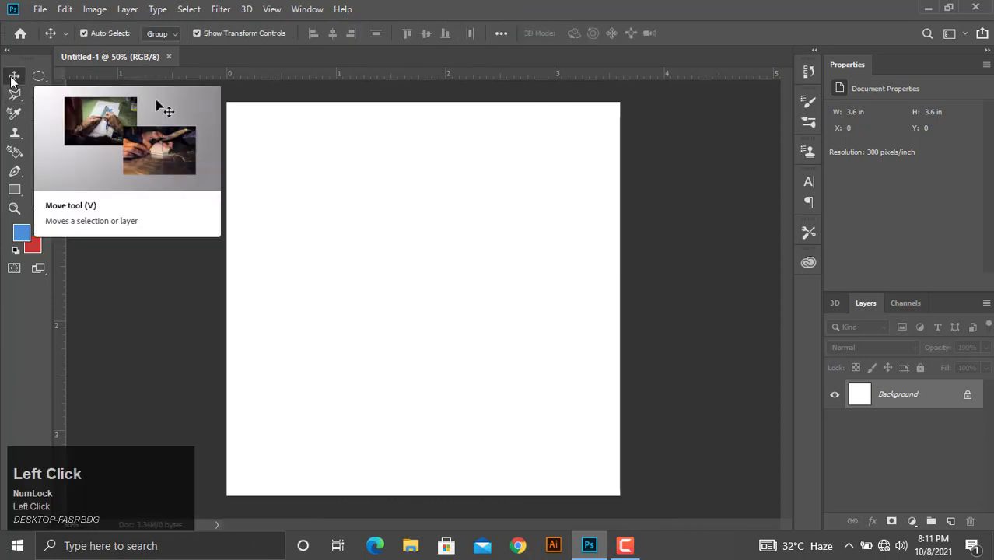
{"action": "right_click", "coordinate": [39, 76]}
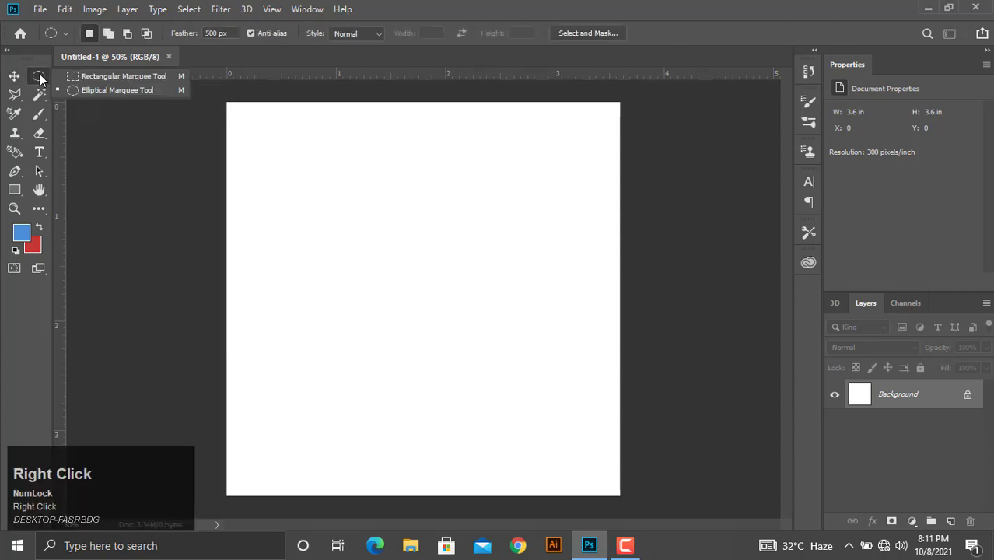
{"action": "left_click", "coordinate": [102, 76]}
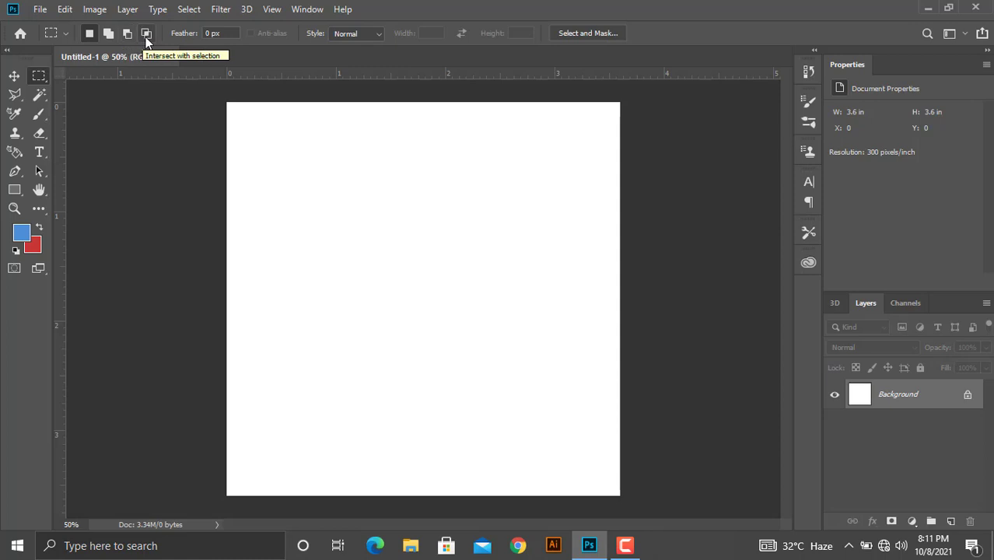
{"action": "left_click_drag", "start_coordinate": [235, 37], "coordinate": [186, 36]}
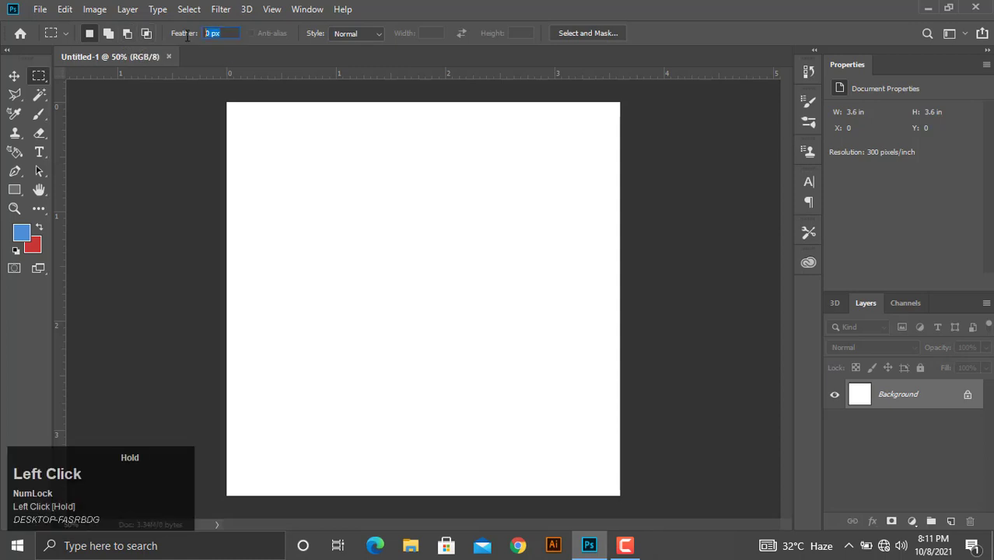
{"action": "left_click", "coordinate": [369, 43]}
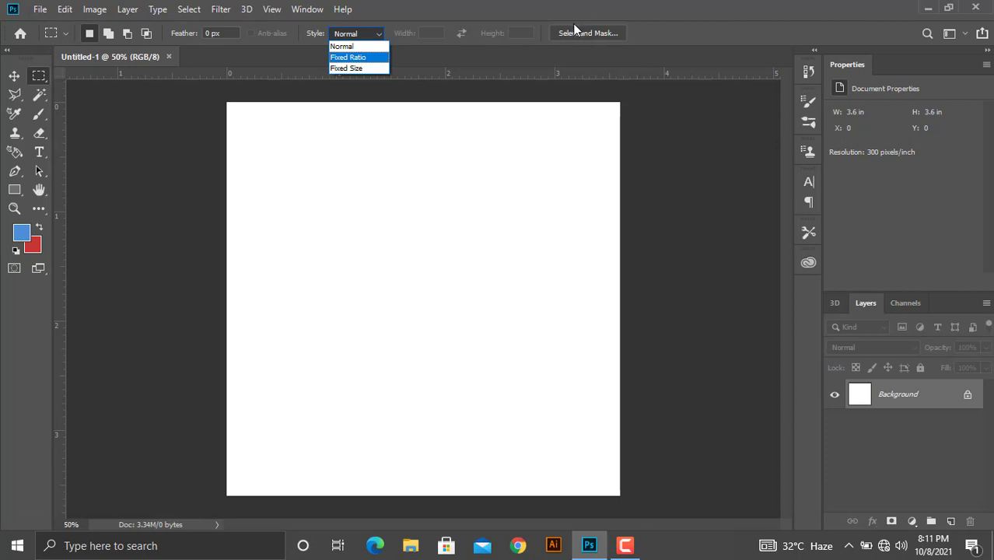
{"action": "left_click", "coordinate": [433, 19]}
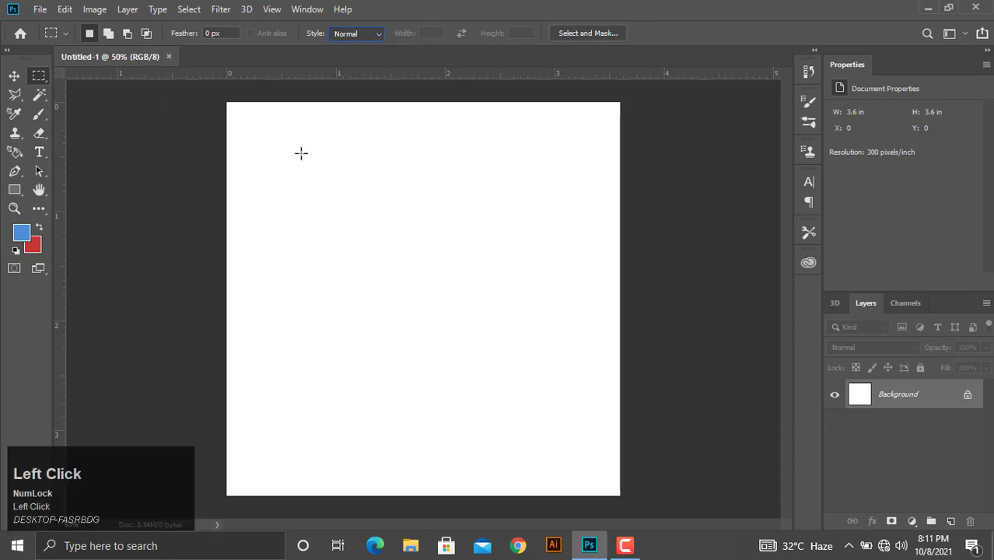
Add a new layer above the background and set the foreground color to a medium green
{"action": "left_click", "coordinate": [951, 521]}
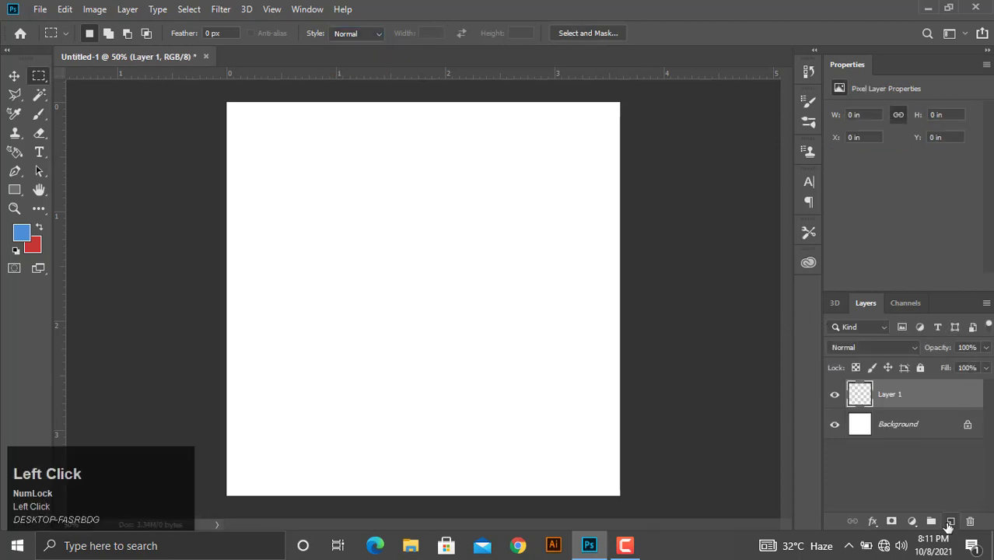
{"action": "left_click", "coordinate": [24, 235]}
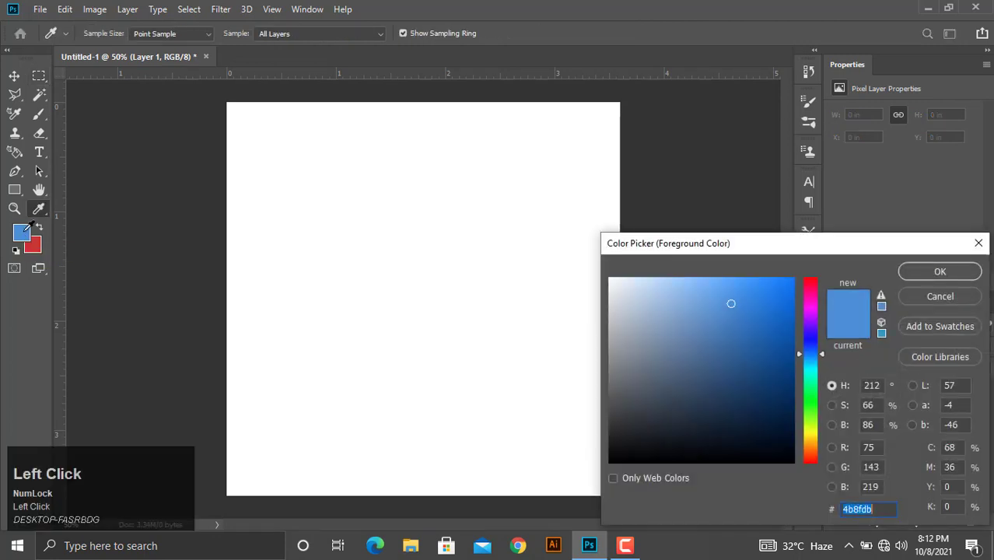
{"action": "mouse_move", "coordinate": [732, 304]}
{"action": "left_mouse_down"}
{"action": "mouse_move", "coordinate": [732, 291]}
{"action": "mouse_move", "coordinate": [733, 344]}
{"action": "mouse_move", "coordinate": [748, 384]}
{"action": "mouse_move", "coordinate": [751, 374]}
{"action": "left_mouse_up"}
{"action": "mouse_move", "coordinate": [811, 340]}
{"action": "left_mouse_down"}
{"action": "mouse_move", "coordinate": [802, 274]}
{"action": "mouse_move", "coordinate": [814, 410]}
{"action": "left_mouse_up"}
{"action": "left_click", "coordinate": [930, 272]}
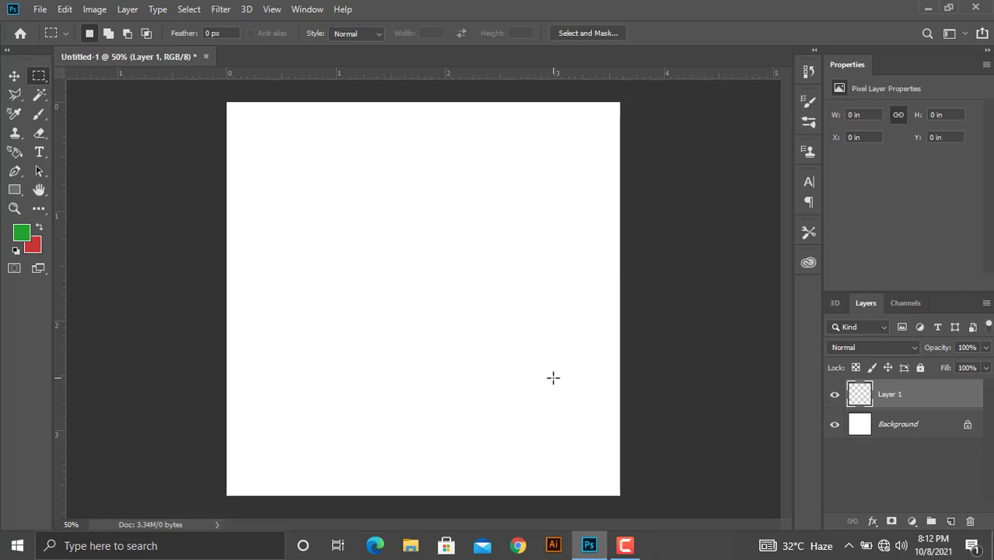
Fill the new layer with the red background color, and add another layer filled with the green foreground color
{"action": "key", "text": "ctrl+BackSpace"}
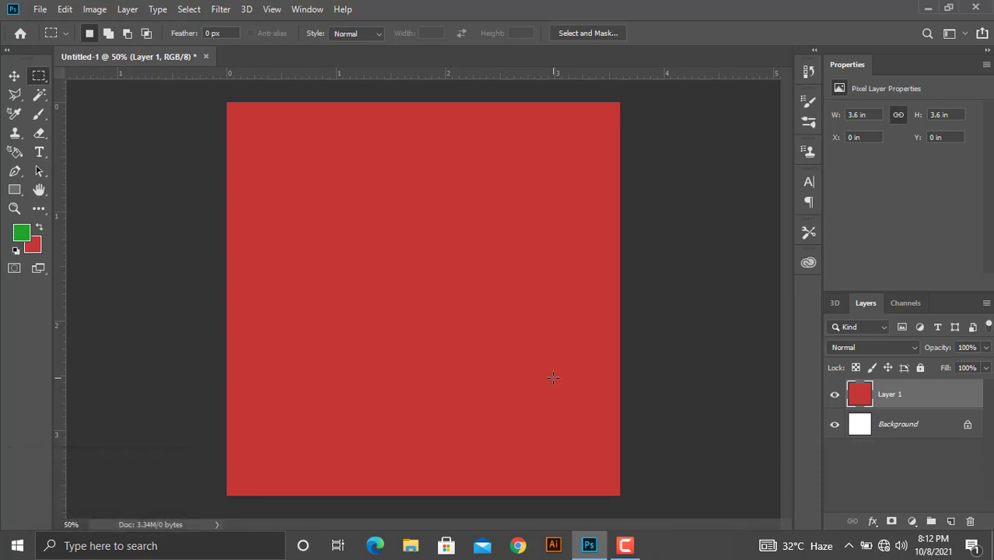
{"action": "left_click", "coordinate": [950, 522]}
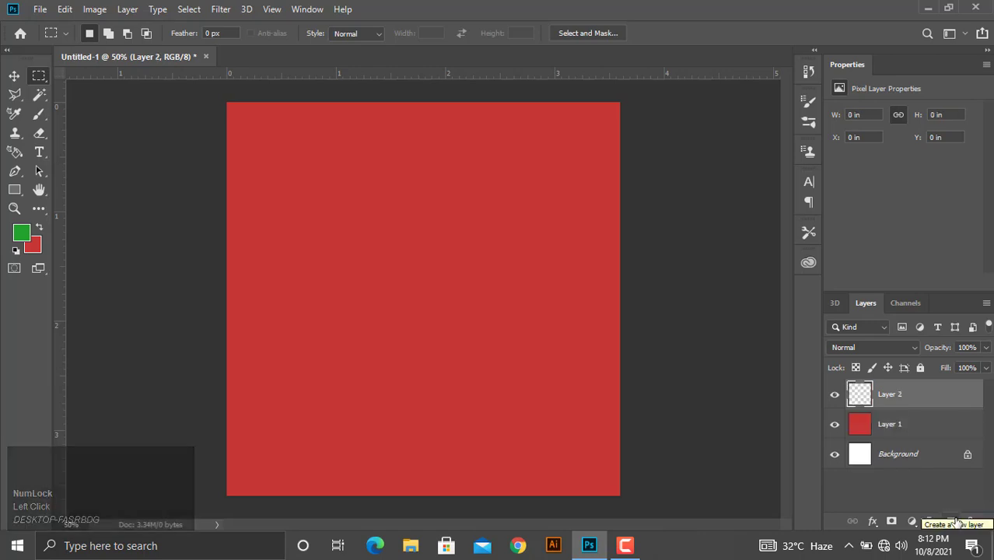
{"action": "key", "text": "alt"}
{"action": "key", "text": "alt+BackSpace"}
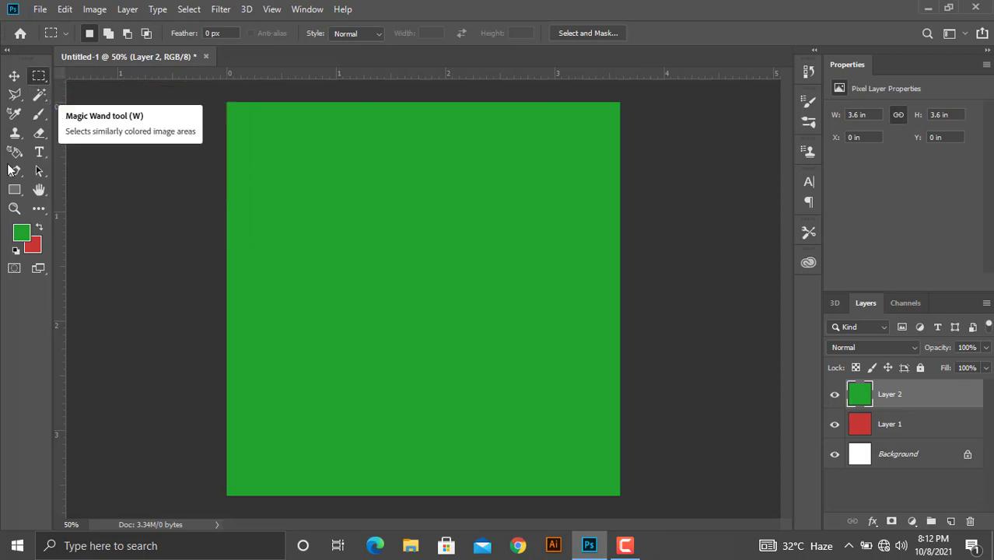
Select a rectangle about 1.86 x 2.18 in in the middle of the green layer, delete its contents, and undo the deletion
{"action": "left_click_drag", "start_coordinate": [334, 182], "coordinate": [537, 420]}
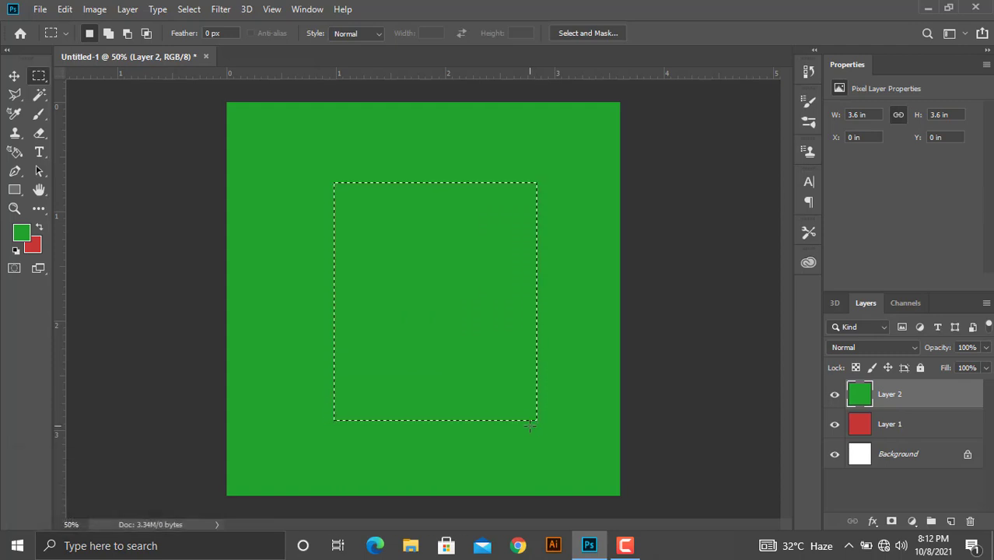
{"action": "key", "text": "Delete"}
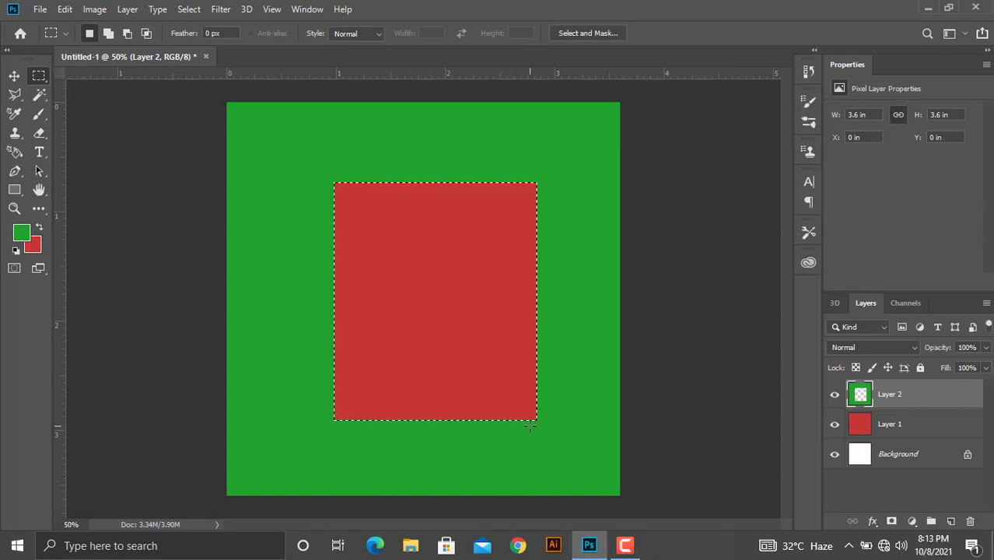
{"action": "key", "text": "ctrl"}
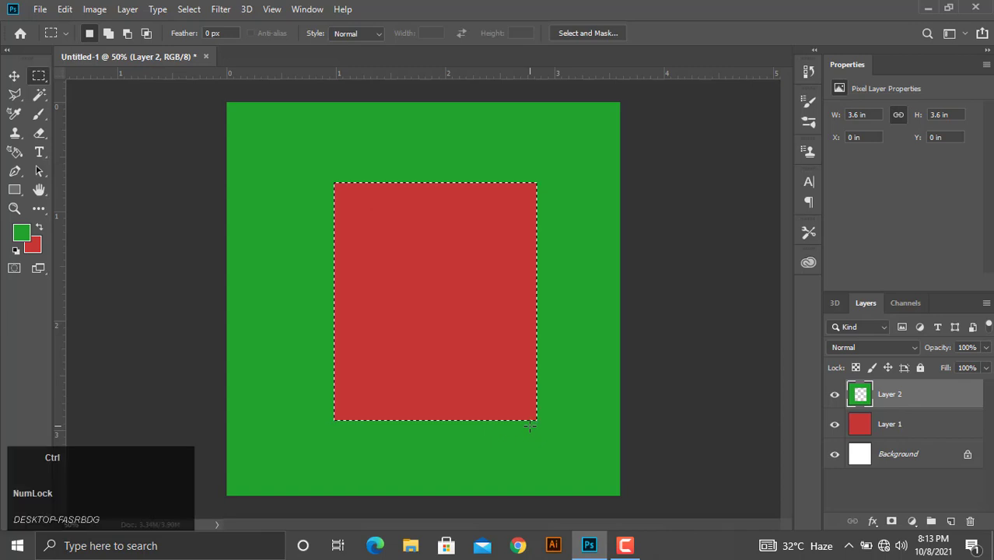
{"action": "key", "text": "ctrl+z"}
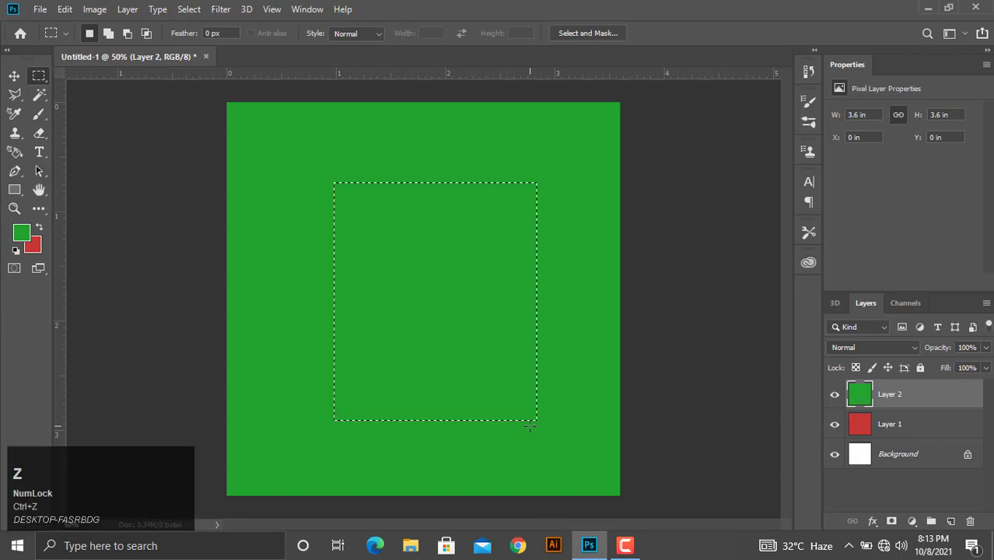
Invert the rectangular selection, delete the green around it, undo that deletion and deselect
{"action": "right_click", "coordinate": [426, 208]}
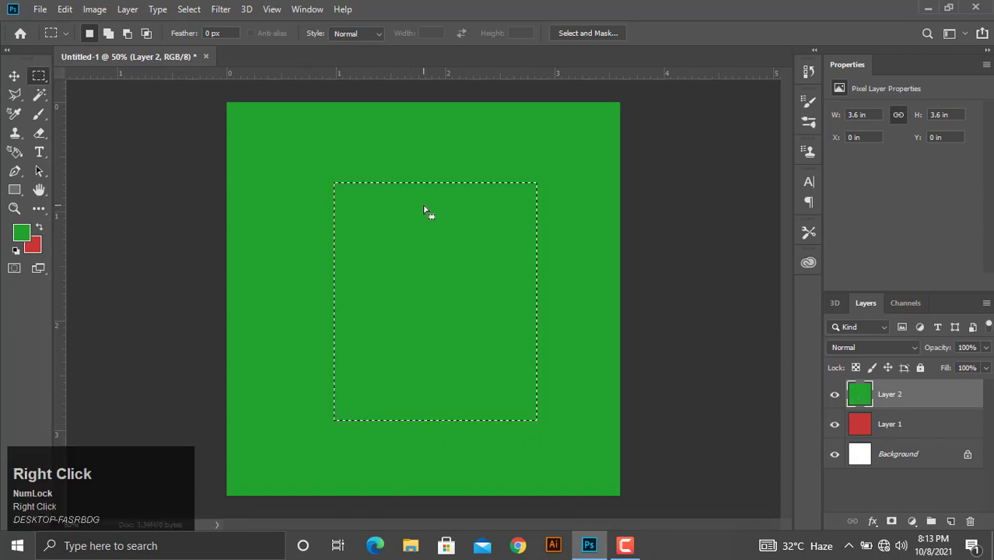
{"action": "left_click", "coordinate": [476, 226]}
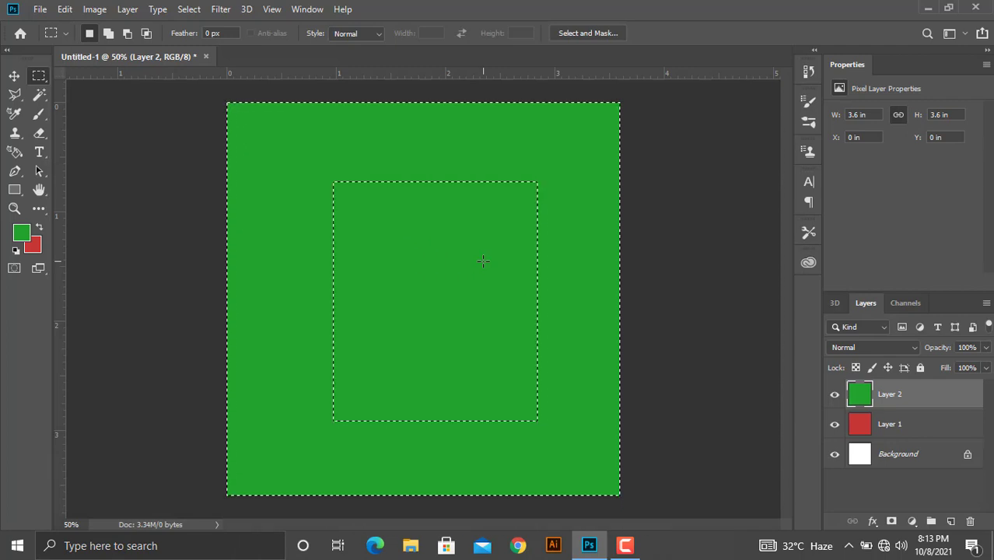
{"action": "key", "text": "Delete"}
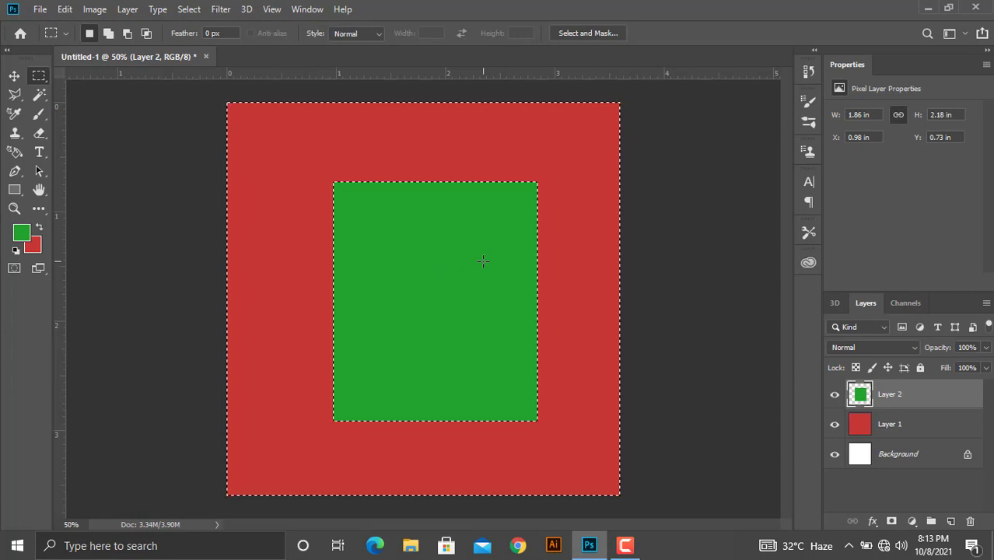
{"action": "key", "text": "ctrl+z"}
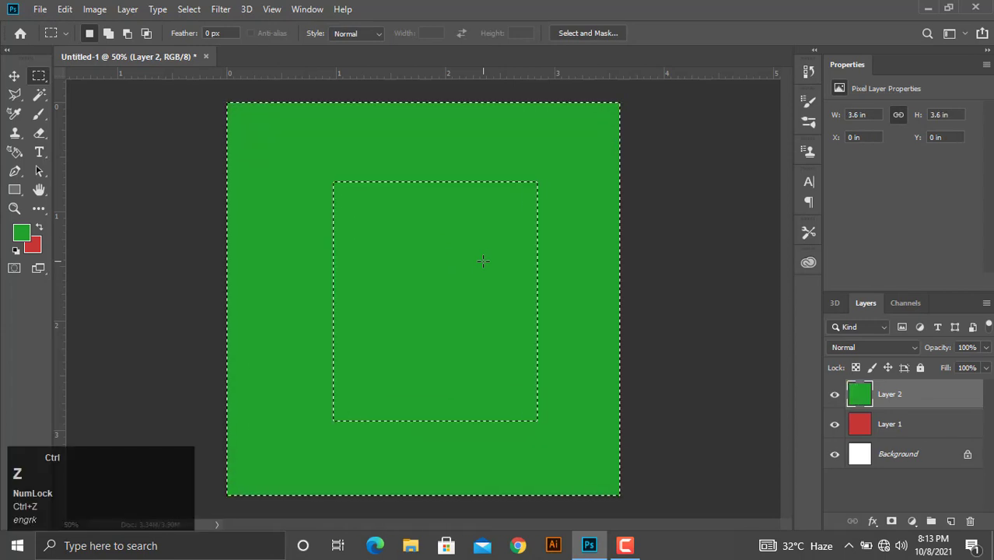
{"action": "key", "text": "ctrl+d"}
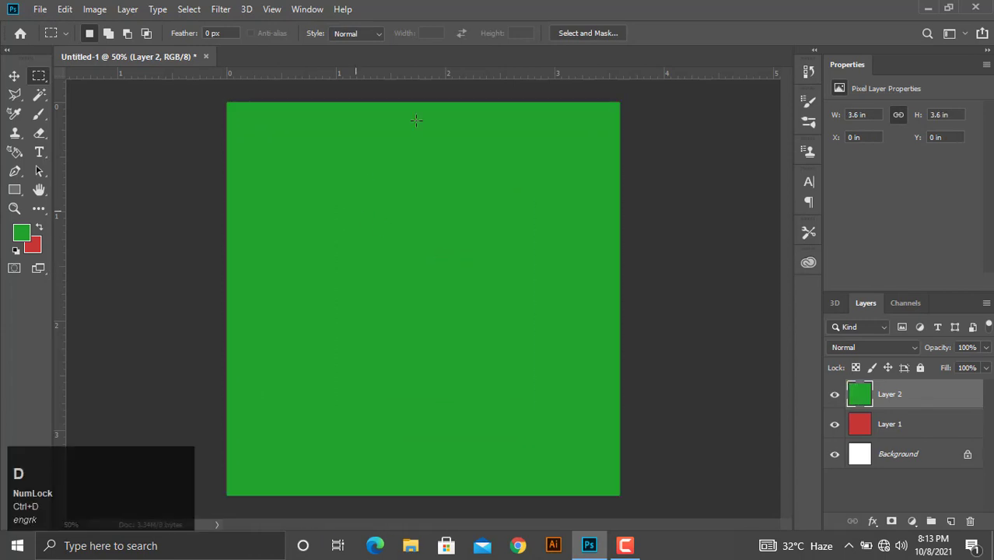
Try an elliptical selection on the green layer with the Elliptical Marquee tool, and set the tool's feather to 0 px
{"action": "right_click", "coordinate": [37, 77]}
{"action": "left_click", "coordinate": [115, 89]}
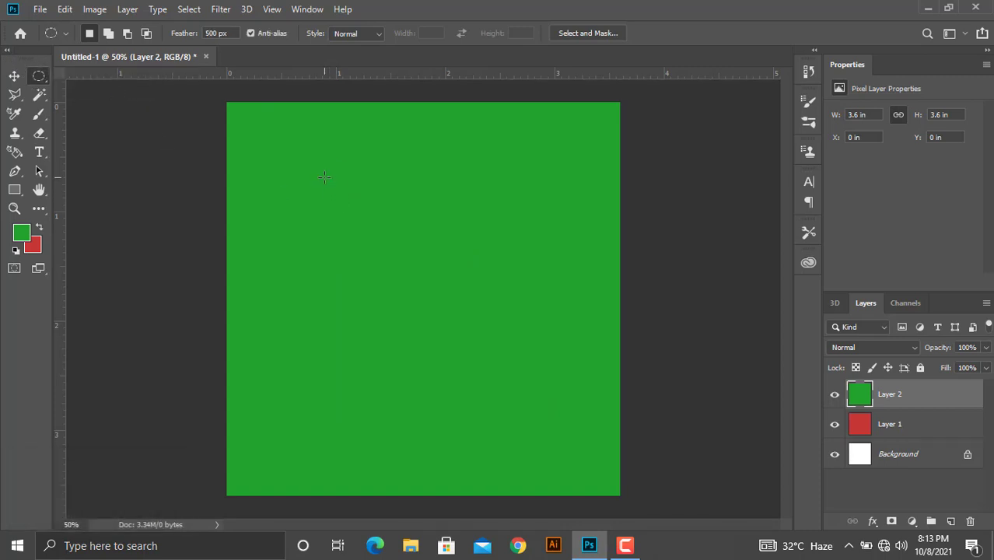
{"action": "left_click_drag", "start_coordinate": [317, 173], "coordinate": [550, 430]}
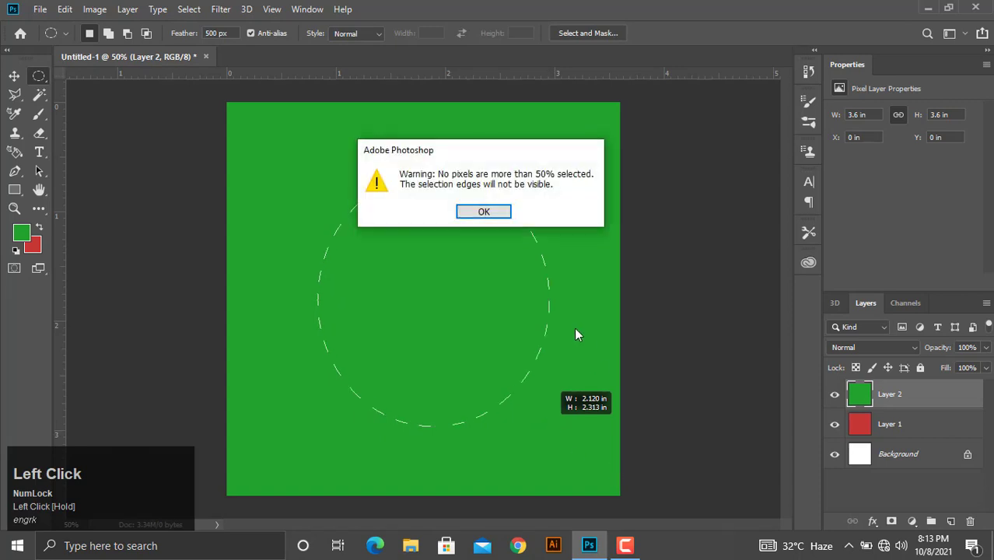
{"action": "left_click", "coordinate": [490, 216]}
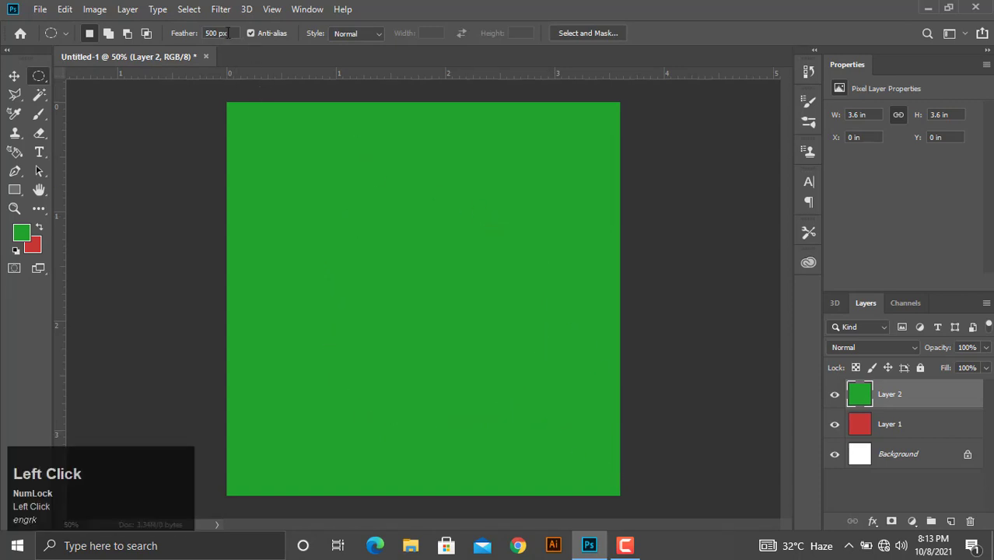
{"action": "left_click_drag", "start_coordinate": [227, 33], "coordinate": [177, 41]}
{"action": "type", "text": "0"}
{"action": "key", "text": "Return"}
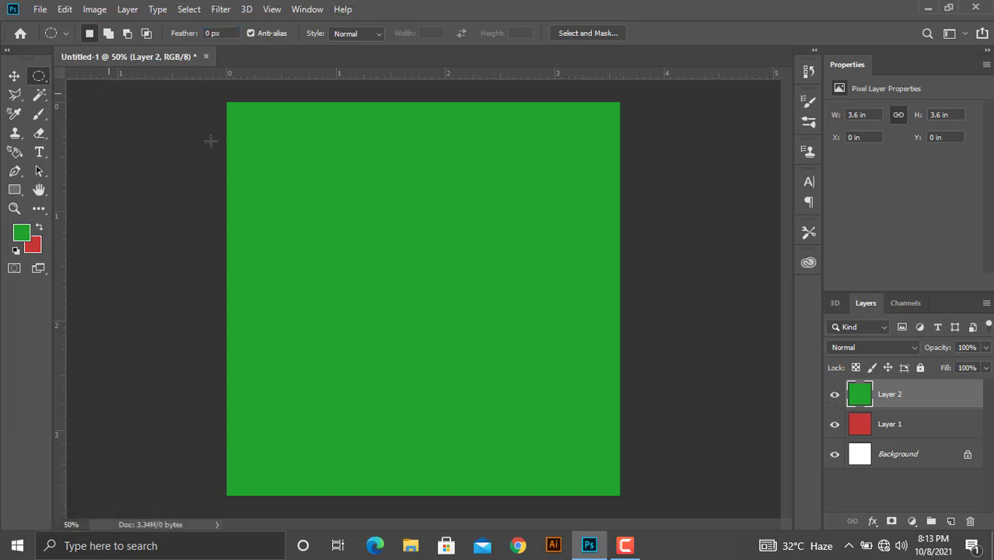
Try to set the existing selection's feather radius to 0 pixels and dismiss the warnings
{"action": "right_click", "coordinate": [399, 142]}
{"action": "left_click", "coordinate": [476, 175]}
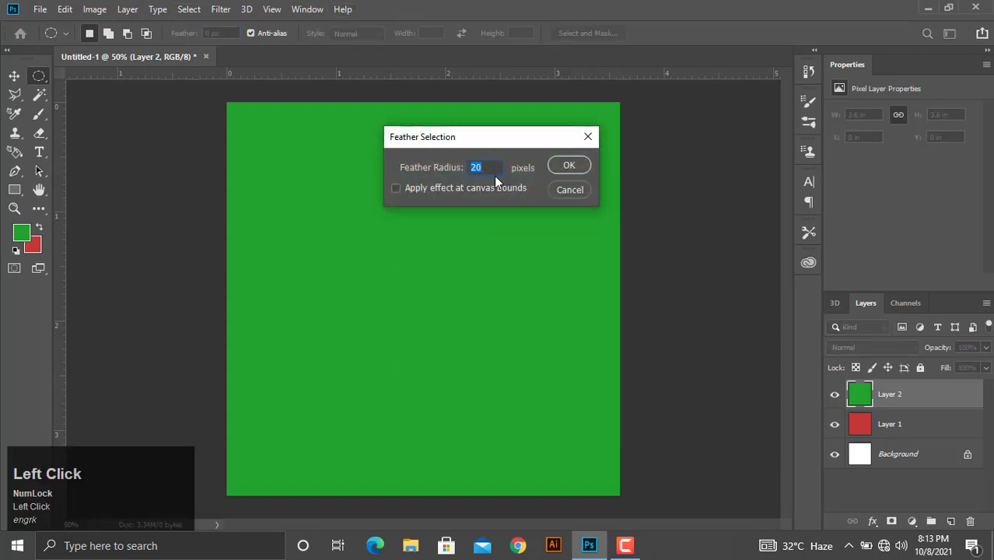
{"action": "type", "text": "0"}
{"action": "left_click", "coordinate": [559, 164]}
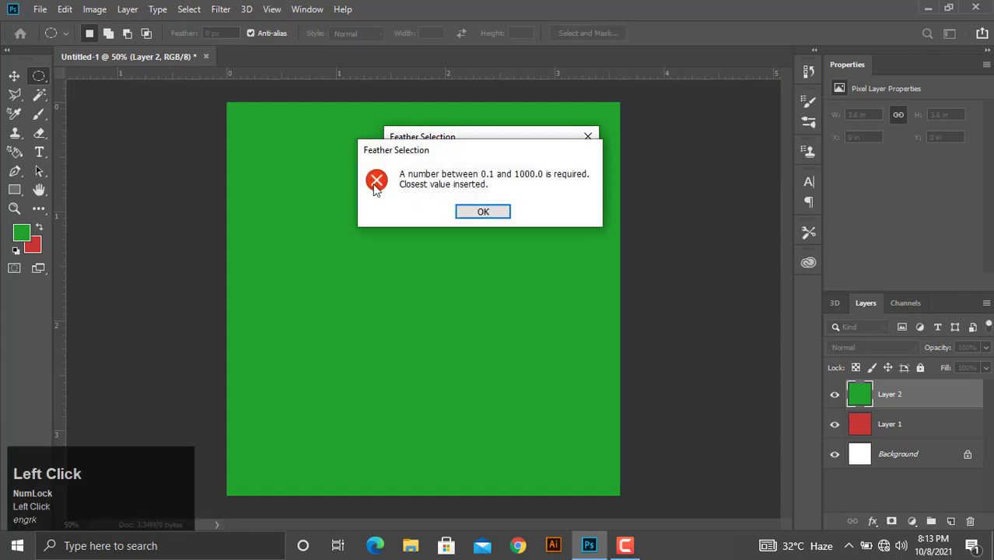
{"action": "left_click", "coordinate": [495, 213]}
{"action": "left_click", "coordinate": [582, 167]}
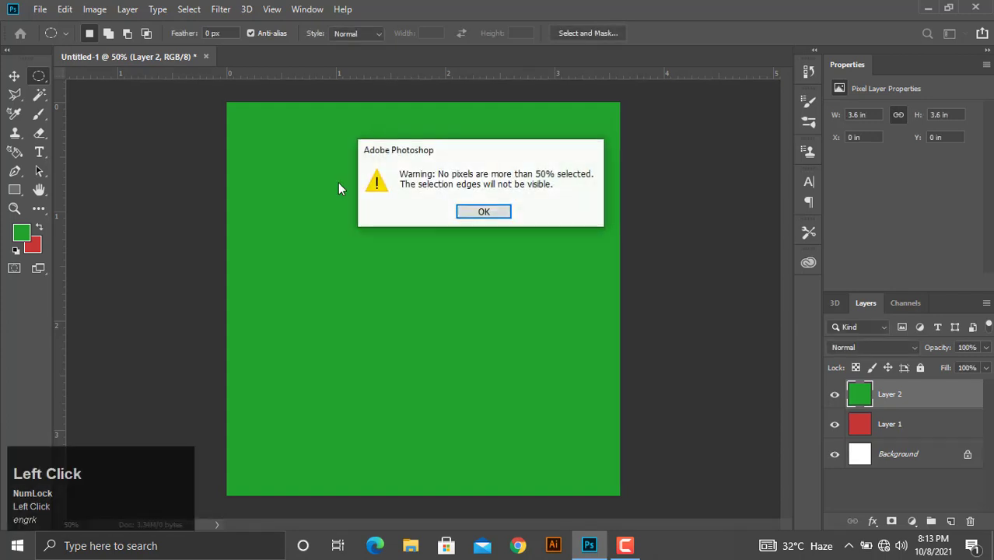
{"action": "left_click", "coordinate": [506, 213]}
Select a large circle in the middle of the green layer, delete its contents, and undo the deletion
{"action": "left_click_drag", "start_coordinate": [309, 161], "coordinate": [566, 454]}
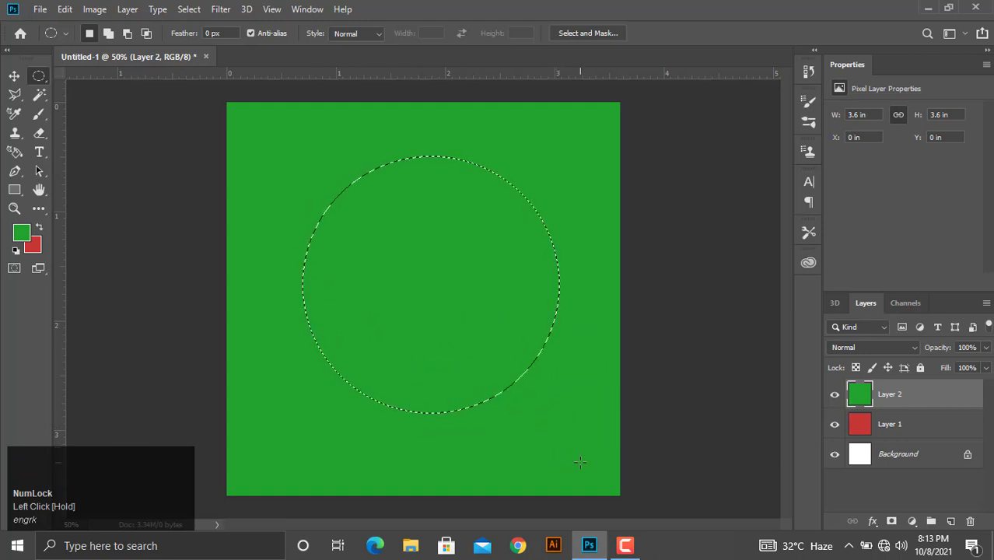
{"action": "key", "text": "Delete"}
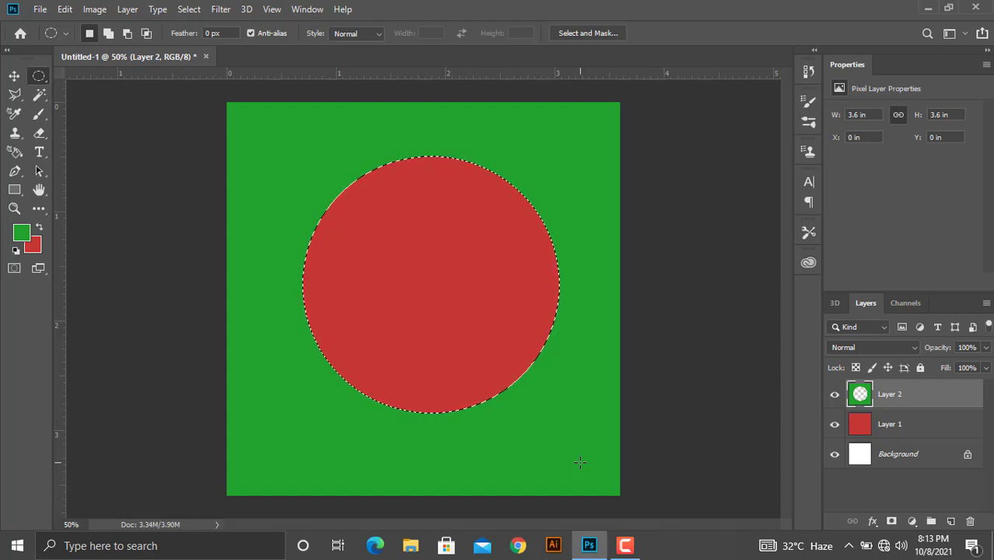
{"action": "key", "text": "ctrl+z"}
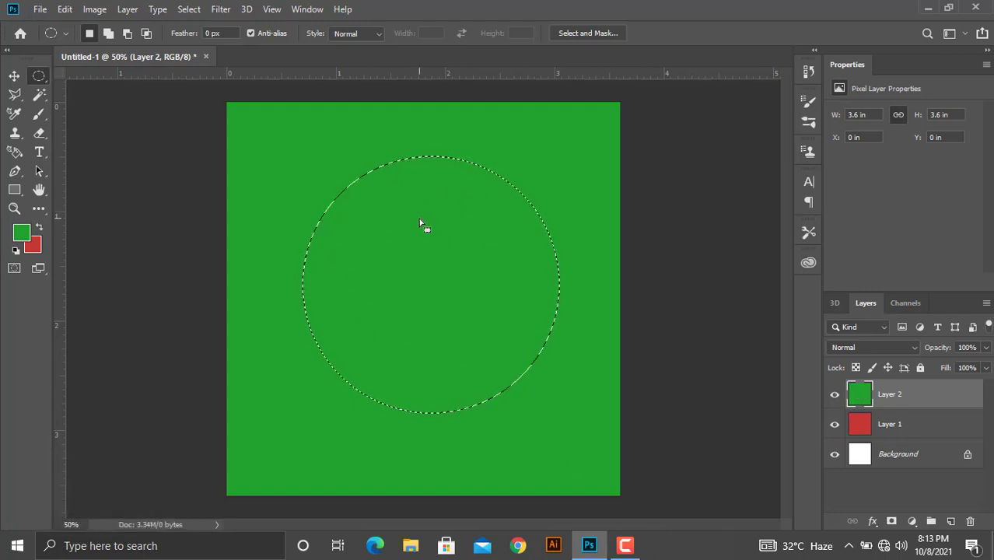
Invert the circular selection, delete the green around it, undo the deletion and inversion, and deselect
{"action": "right_click", "coordinate": [449, 205]}
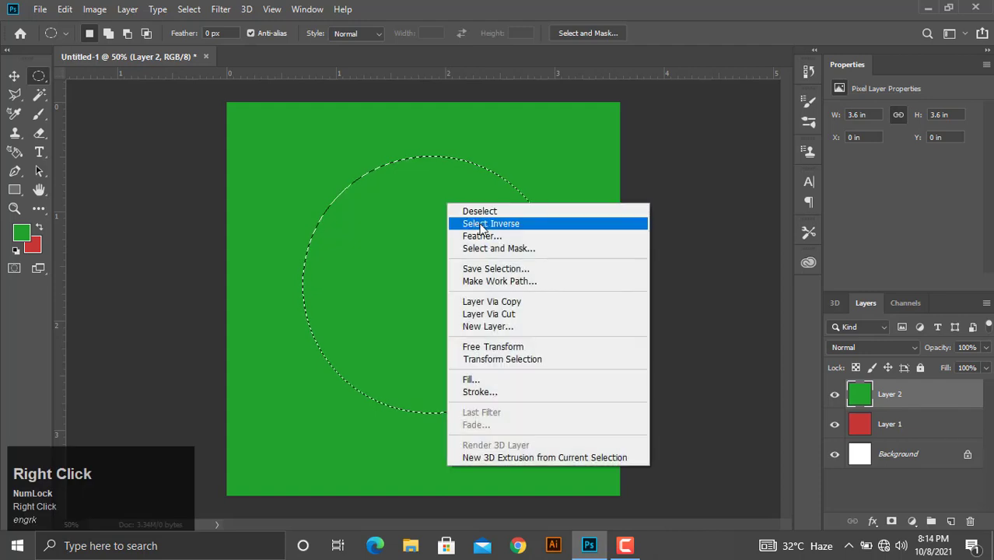
{"action": "left_click", "coordinate": [481, 226]}
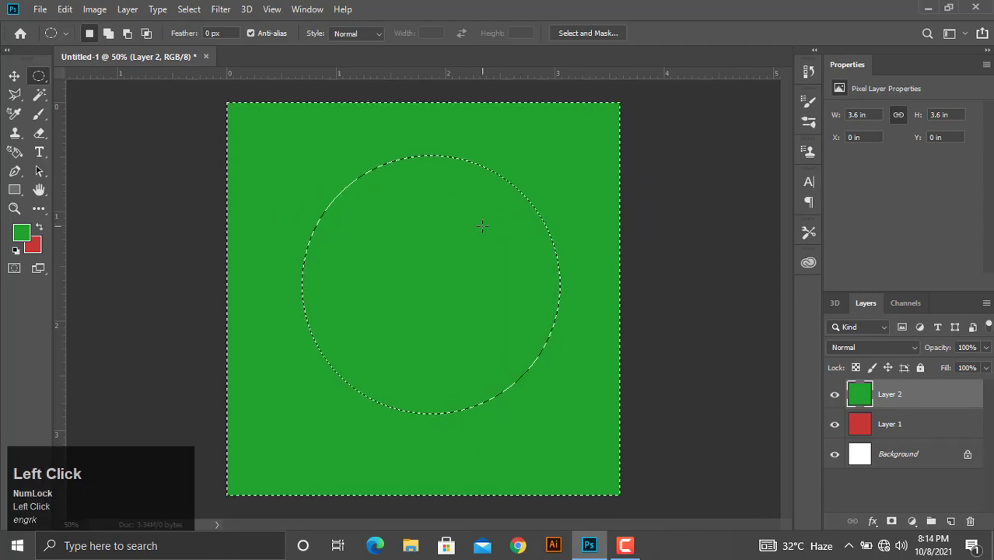
{"action": "key", "text": "Delete"}
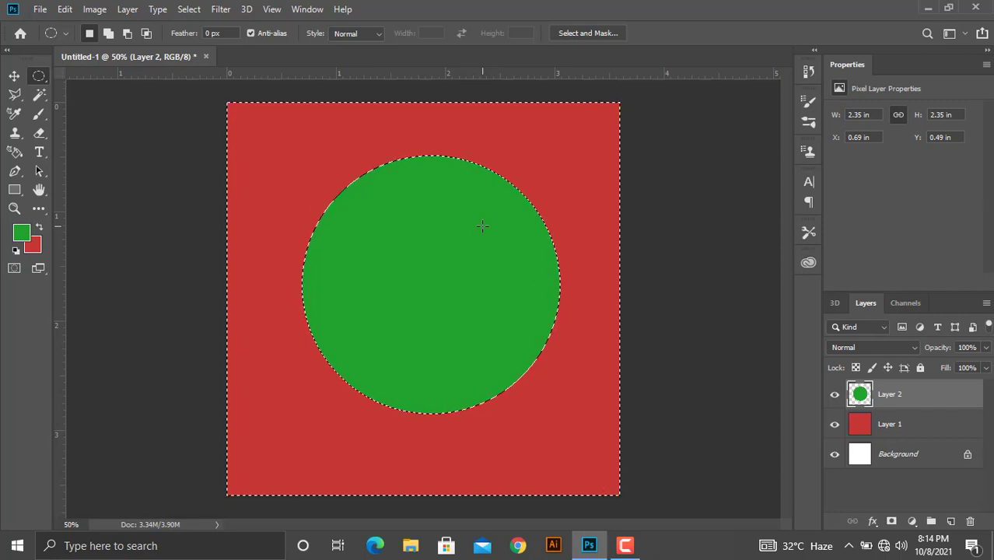
{"action": "key", "text": "ctrl"}
{"action": "key", "text": "ctrl+z"}
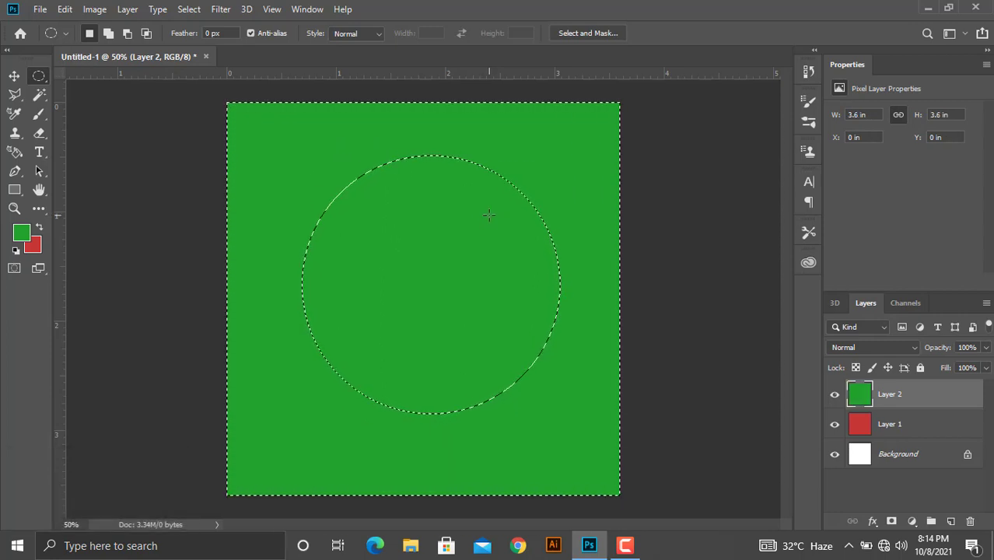
{"action": "key", "text": "ctrl+z"}
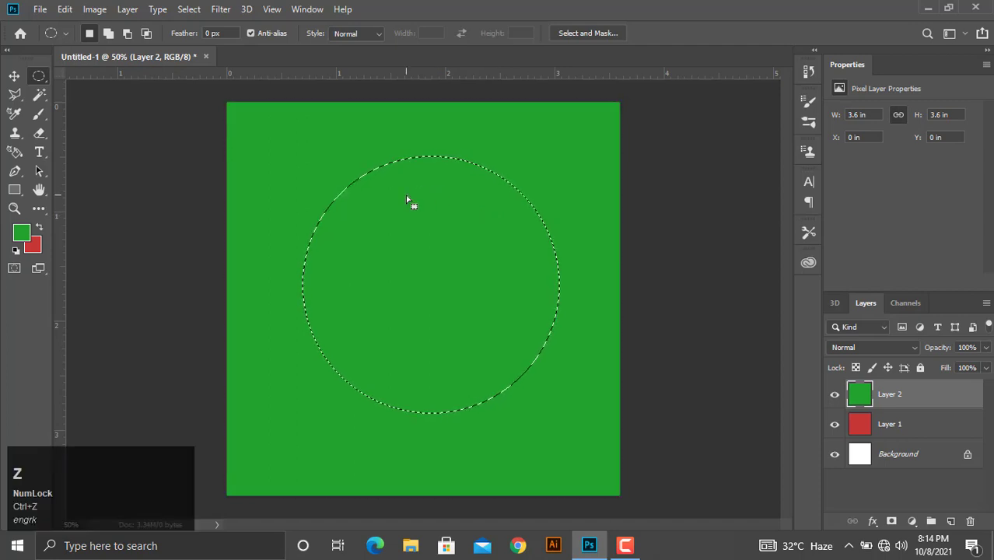
{"action": "key", "text": "ctrl"}
{"action": "key", "text": "ctrl+d"}
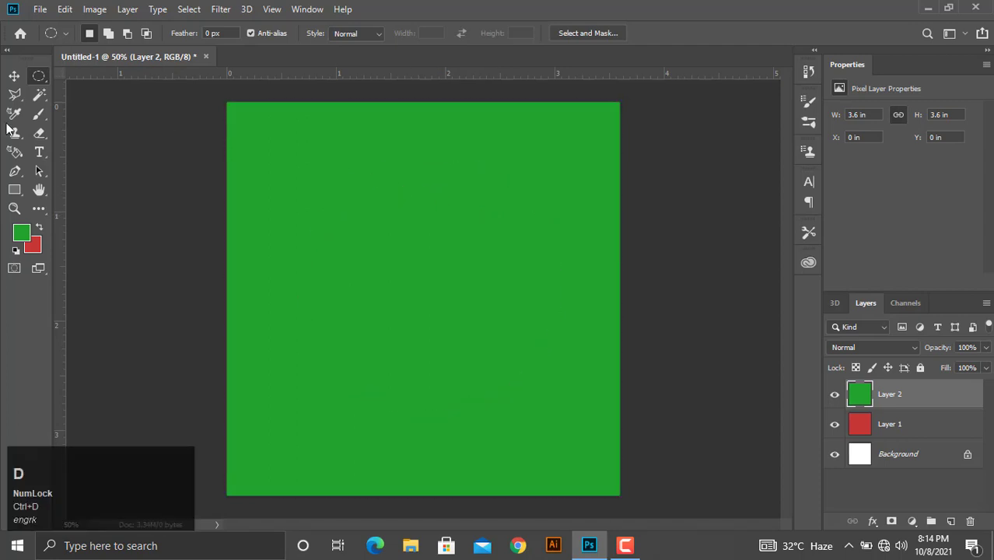
Select a large rectangular area in the middle of the green layer with the Rectangular Marquee tool
{"action": "right_click", "coordinate": [39, 76]}
{"action": "left_click", "coordinate": [102, 76]}
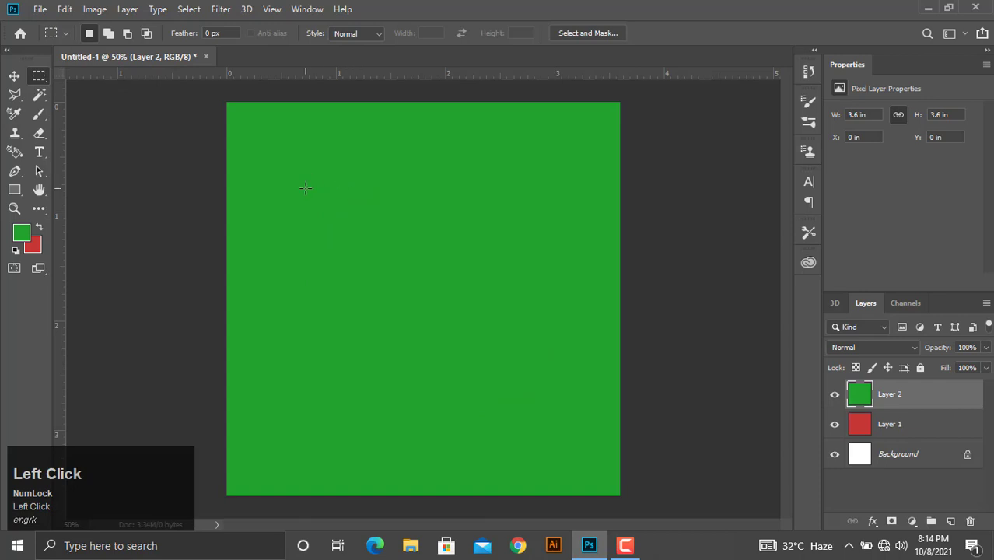
{"action": "left_click_drag", "start_coordinate": [305, 189], "coordinate": [499, 428]}
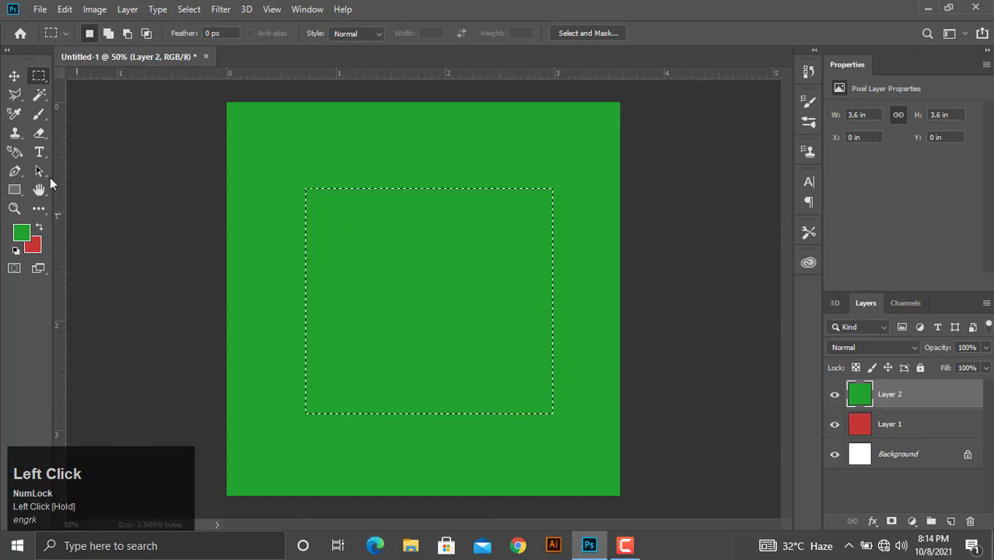
Switch to the Brush tool and set the foreground color to blue 252ba5
{"action": "left_click", "coordinate": [41, 116]}
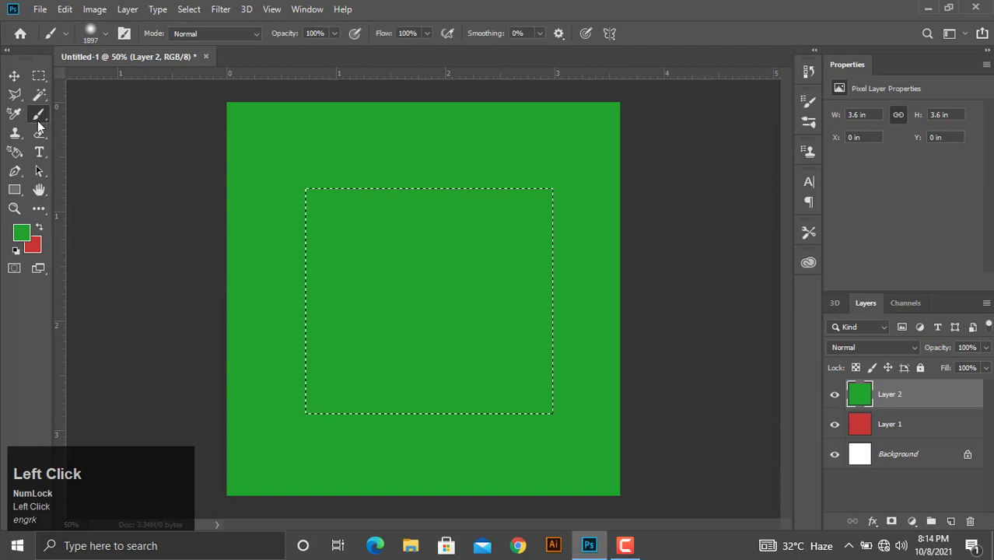
{"action": "left_click", "coordinate": [24, 237]}
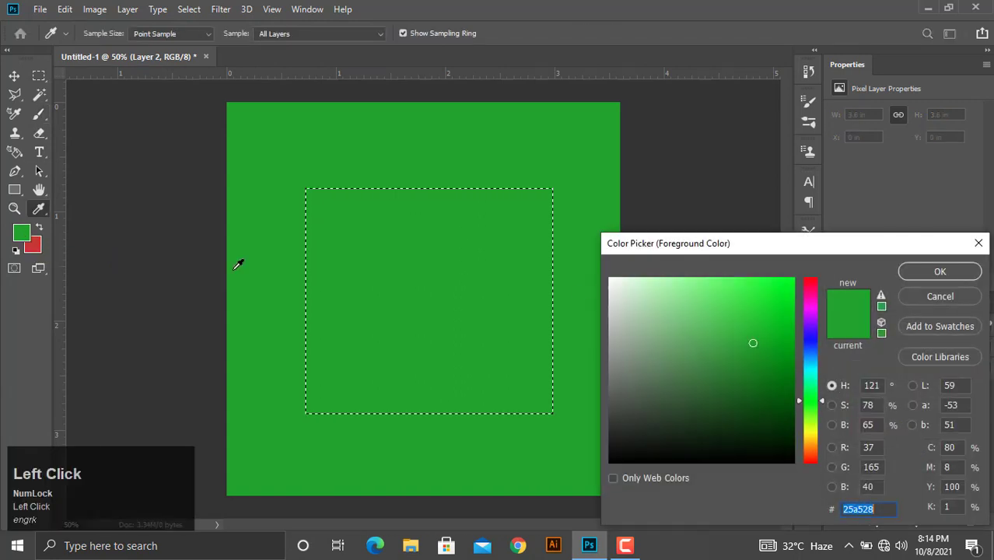
{"action": "left_click_drag", "start_coordinate": [809, 357], "coordinate": [812, 340]}
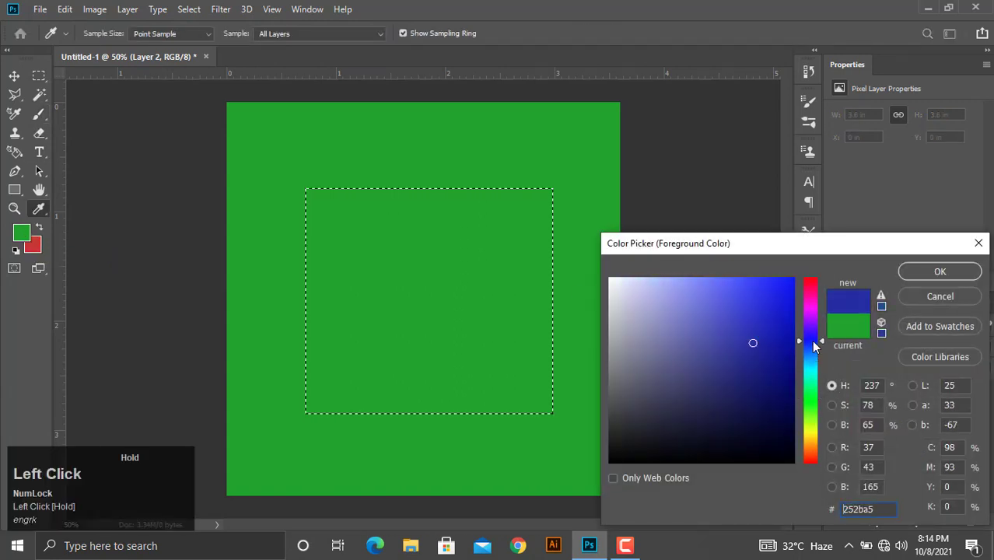
{"action": "left_click", "coordinate": [932, 273]}
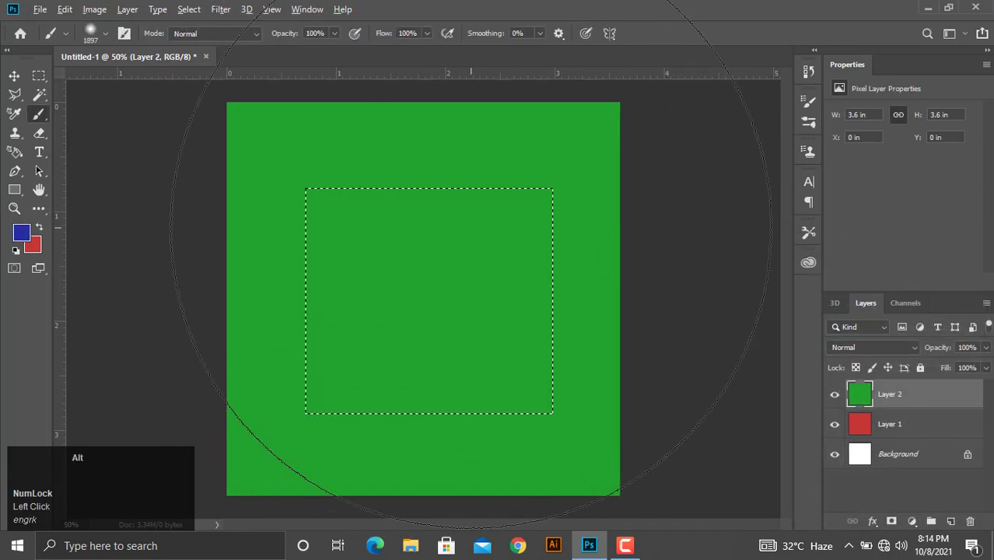
Shrink the brush to about 345 px and paint blue along the upper and right sides of the rectangular selection
{"action": "mouse_move", "coordinate": [471, 227]}
{"action": "left_mouse_down"}
{"action": "mouse_move", "coordinate": [343, 287]}
{"action": "mouse_move", "coordinate": [172, 331]}
{"action": "left_mouse_up"}
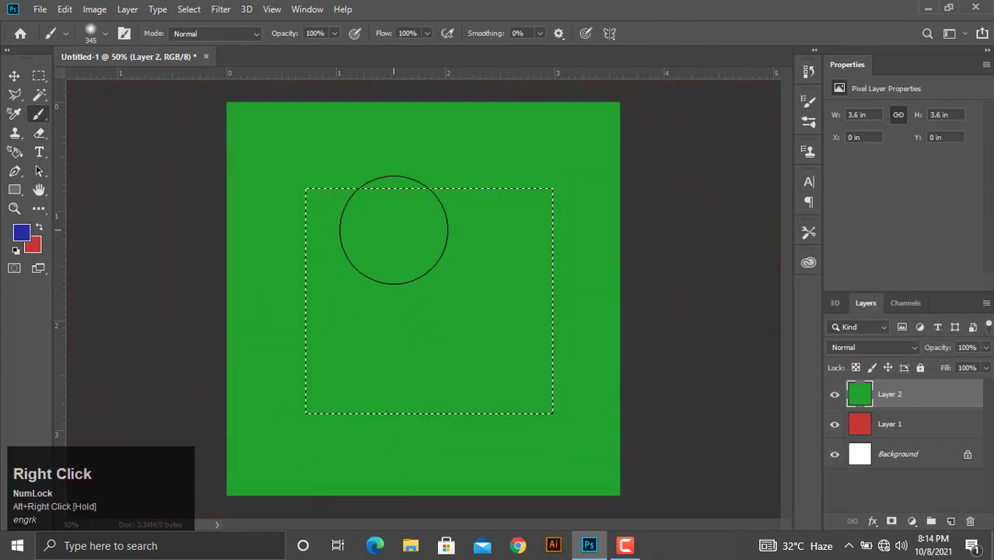
{"action": "mouse_move", "coordinate": [305, 204]}
{"action": "left_mouse_down"}
{"action": "mouse_move", "coordinate": [620, 204]}
{"action": "mouse_move", "coordinate": [539, 238]}
{"action": "mouse_move", "coordinate": [533, 359]}
{"action": "mouse_move", "coordinate": [537, 467]}
{"action": "left_mouse_up"}
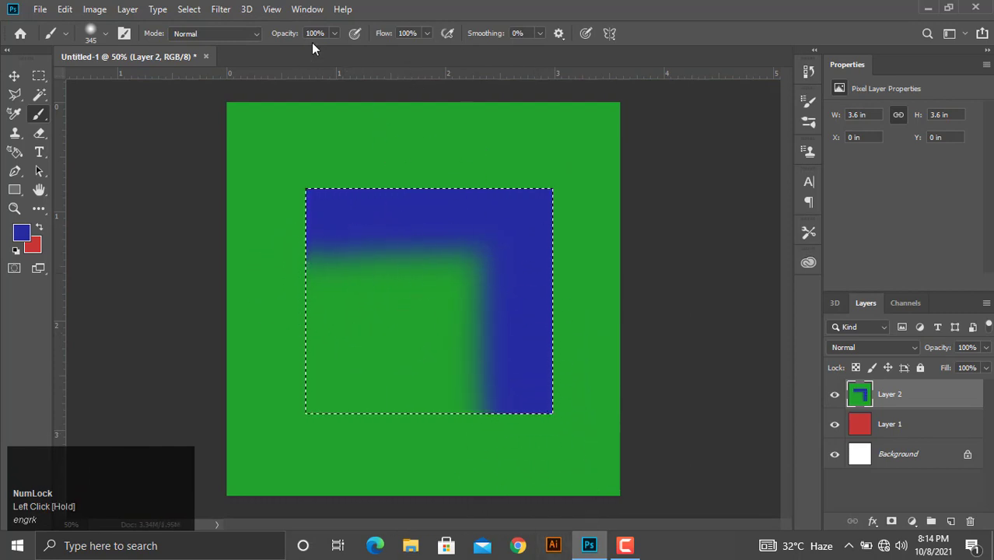
Lower the brush opacity to 63% and flow to 62%, and paint over most of the remaining green inside the selection
{"action": "left_click_drag", "start_coordinate": [279, 36], "coordinate": [252, 42]}
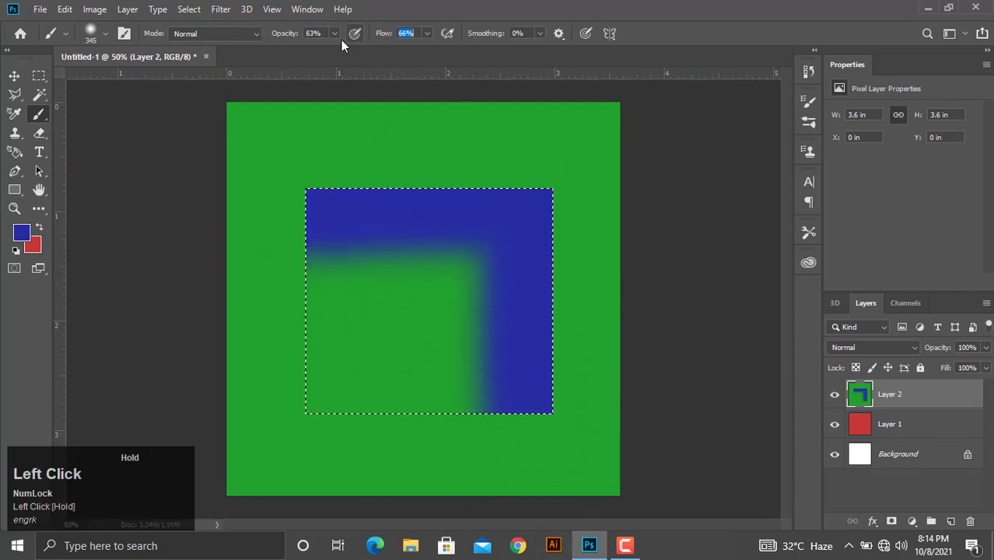
{"action": "left_click_drag", "start_coordinate": [341, 40], "coordinate": [337, 40]}
{"action": "mouse_move", "coordinate": [323, 284]}
{"action": "left_mouse_down"}
{"action": "mouse_move", "coordinate": [470, 271]}
{"action": "mouse_move", "coordinate": [483, 409]}
{"action": "mouse_move", "coordinate": [445, 252]}
{"action": "mouse_move", "coordinate": [284, 251]}
{"action": "mouse_move", "coordinate": [426, 270]}
{"action": "mouse_move", "coordinate": [456, 314]}
{"action": "mouse_move", "coordinate": [469, 389]}
{"action": "mouse_move", "coordinate": [315, 288]}
{"action": "left_mouse_up"}
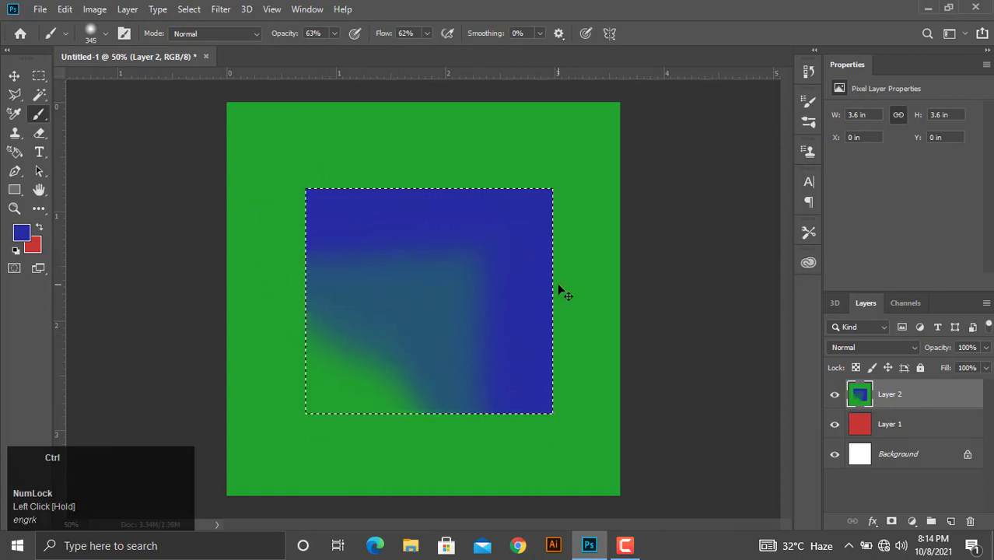
Deselect the painted rectangle, undo back through all the blue brush strokes, and clear the restored selection
{"action": "key", "text": "ctrl+d"}
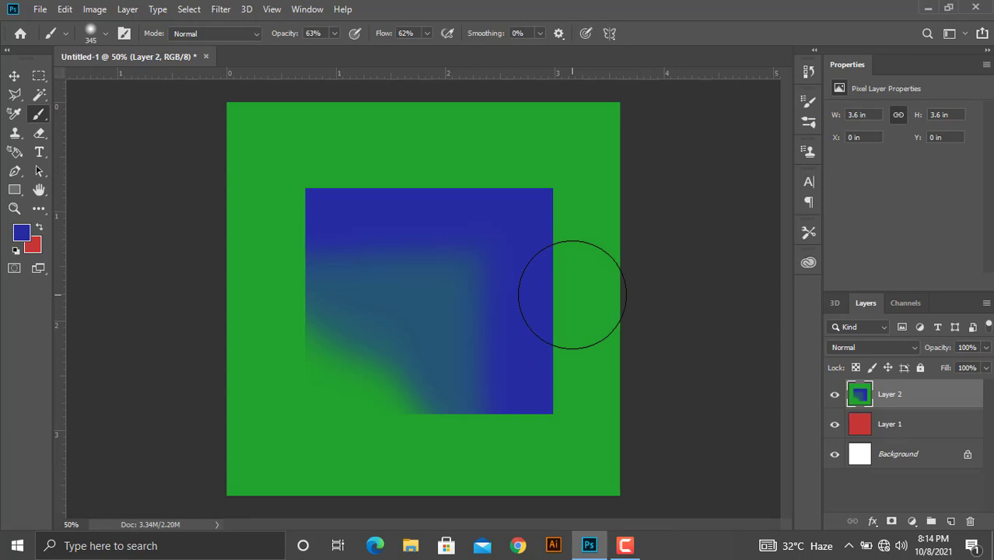
{"action": "key", "text": "ctrl+z"}
{"action": "key", "text": "ctrl+z"}
{"action": "key", "text": "ctrl+z"}
{"action": "key", "text": "ctrl+z"}
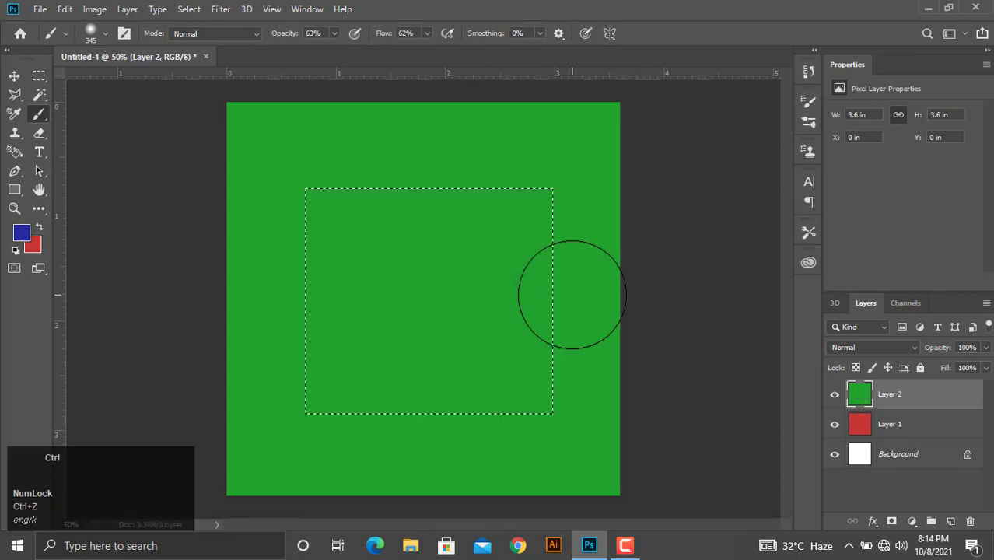
{"action": "key", "text": "ctrl+d"}
Select a large circle in the middle of the green layer and paint most of its inside blue with the Brush tool
{"action": "right_click", "coordinate": [38, 75]}
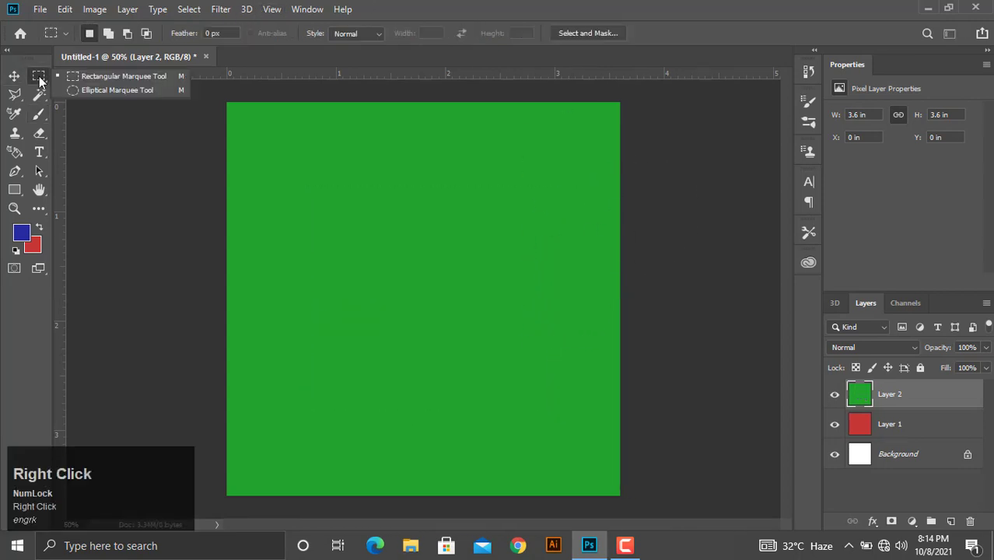
{"action": "left_click", "coordinate": [100, 93]}
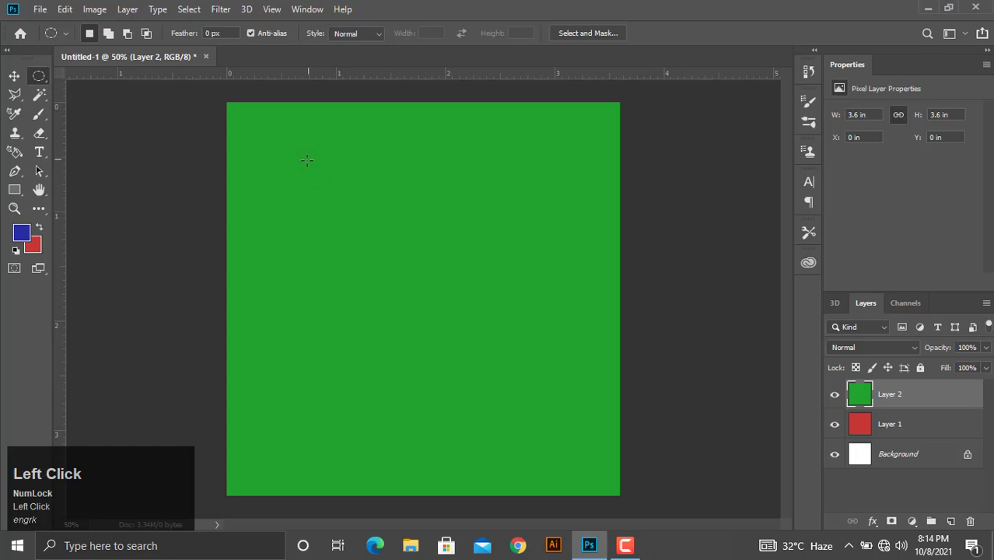
{"action": "left_click_drag", "start_coordinate": [297, 162], "coordinate": [567, 469]}
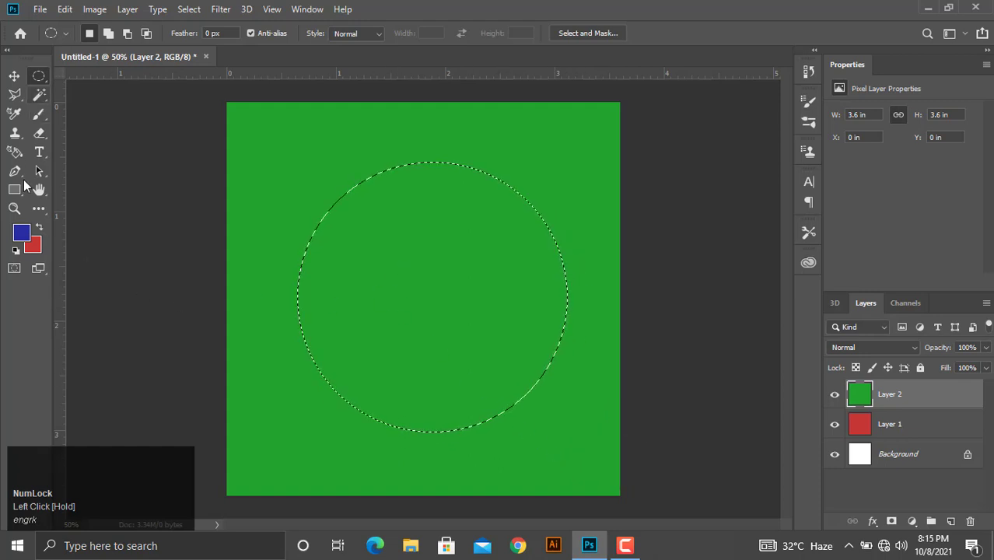
{"action": "left_click", "coordinate": [39, 113]}
{"action": "mouse_move", "coordinate": [336, 258]}
{"action": "left_mouse_down"}
{"action": "mouse_move", "coordinate": [374, 194]}
{"action": "mouse_move", "coordinate": [528, 212]}
{"action": "mouse_move", "coordinate": [565, 391]}
{"action": "mouse_move", "coordinate": [542, 260]}
{"action": "mouse_move", "coordinate": [424, 205]}
{"action": "mouse_move", "coordinate": [538, 317]}
{"action": "mouse_move", "coordinate": [370, 220]}
{"action": "mouse_move", "coordinate": [506, 293]}
{"action": "mouse_move", "coordinate": [544, 377]}
{"action": "mouse_move", "coordinate": [484, 420]}
{"action": "mouse_move", "coordinate": [452, 222]}
{"action": "mouse_move", "coordinate": [322, 270]}
{"action": "mouse_move", "coordinate": [283, 429]}
{"action": "mouse_move", "coordinate": [302, 480]}
{"action": "mouse_move", "coordinate": [313, 433]}
{"action": "left_mouse_up"}
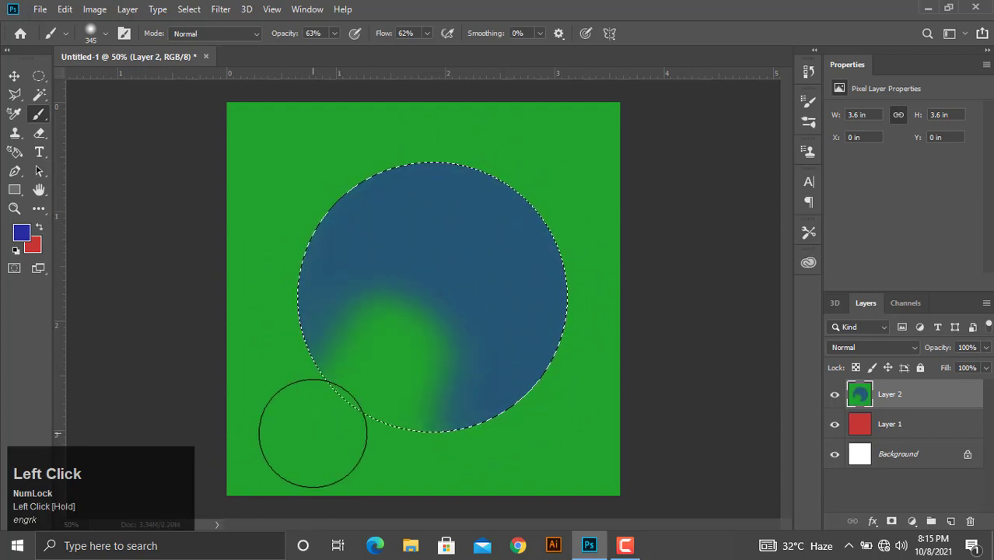
Deselect the painted circle, and undo the deselection, the blue paint and the circular selection
{"action": "key", "text": "ctrl+d"}
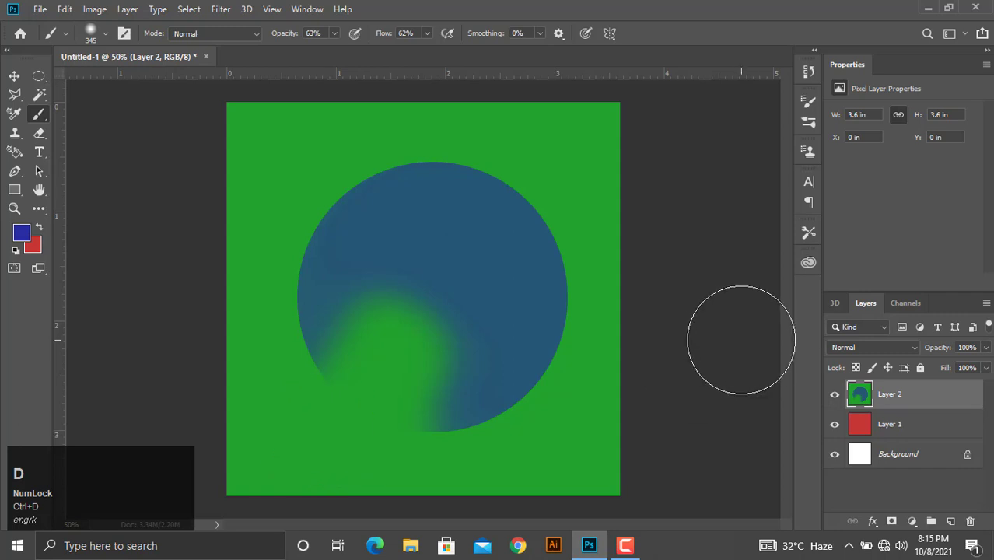
{"action": "key", "text": "ctrl+z"}
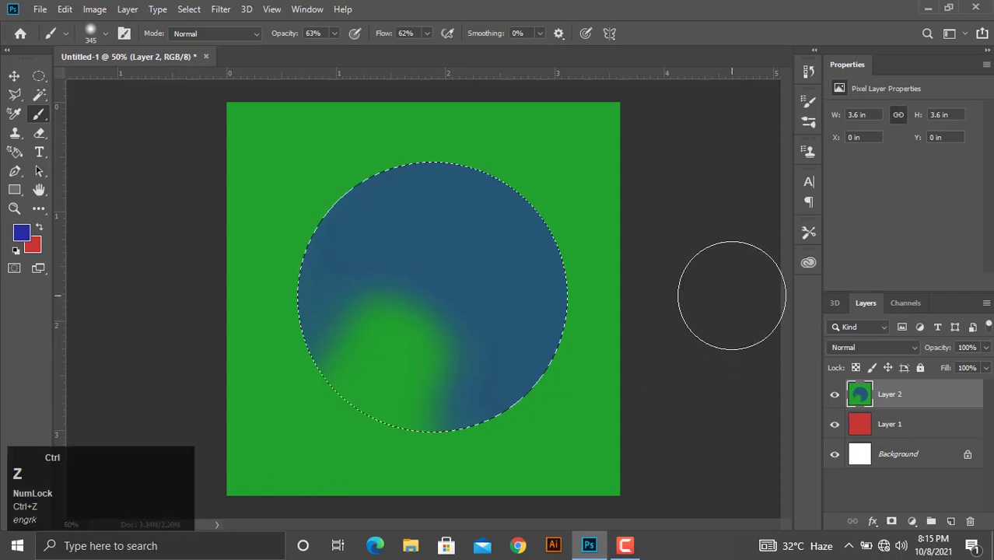
{"action": "key", "text": "ctrl+z"}
{"action": "key", "text": "ctrl+z"}
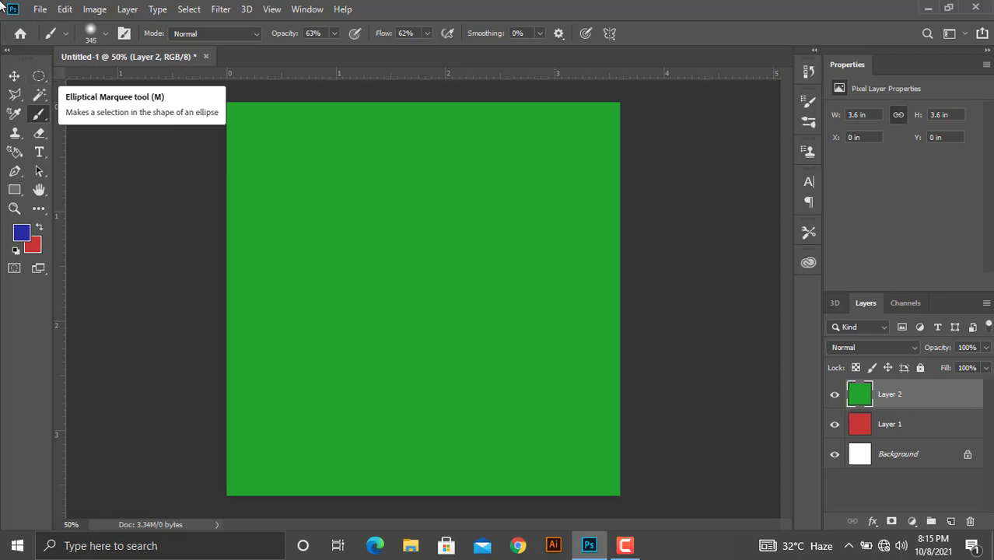
Select a large circle in the middle of the green layer with the Elliptical Marquee tool and invert the selection
{"action": "left_click", "coordinate": [38, 78]}
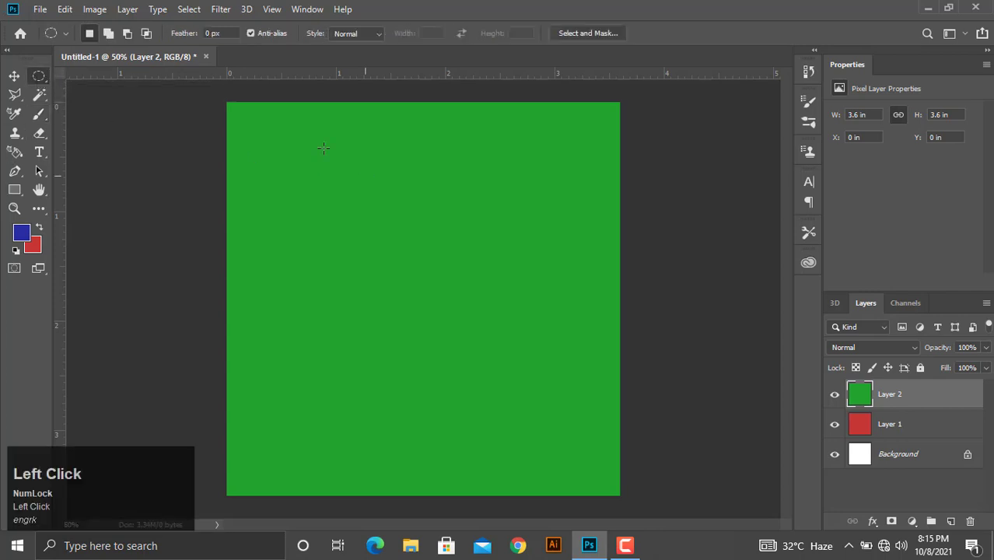
{"action": "left_click_drag", "start_coordinate": [299, 176], "coordinate": [562, 456]}
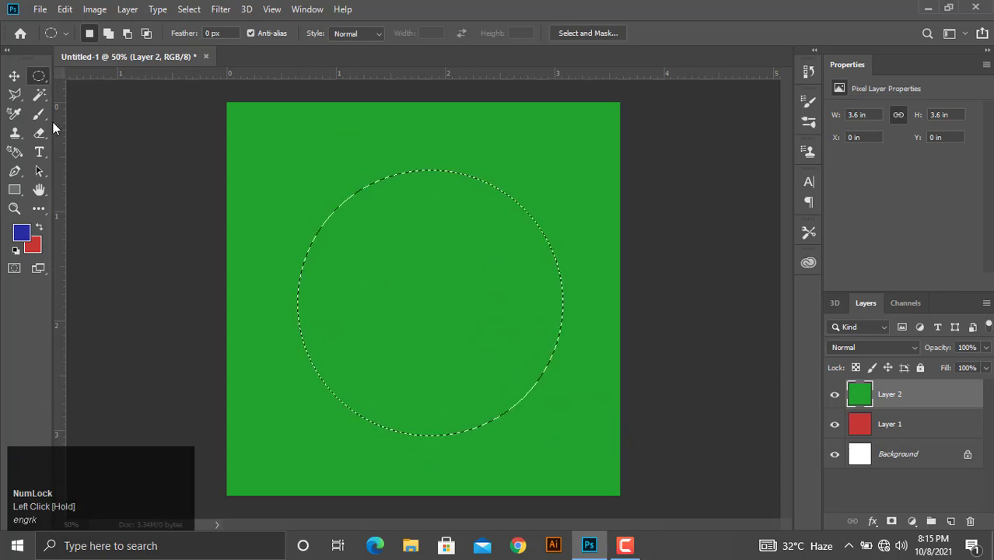
{"action": "right_click", "coordinate": [400, 256]}
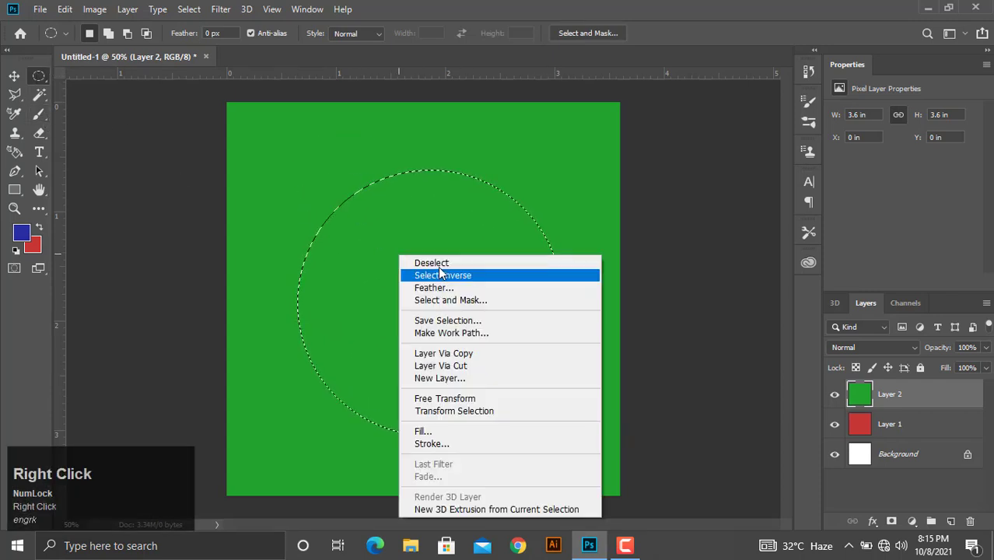
{"action": "left_click", "coordinate": [451, 276]}
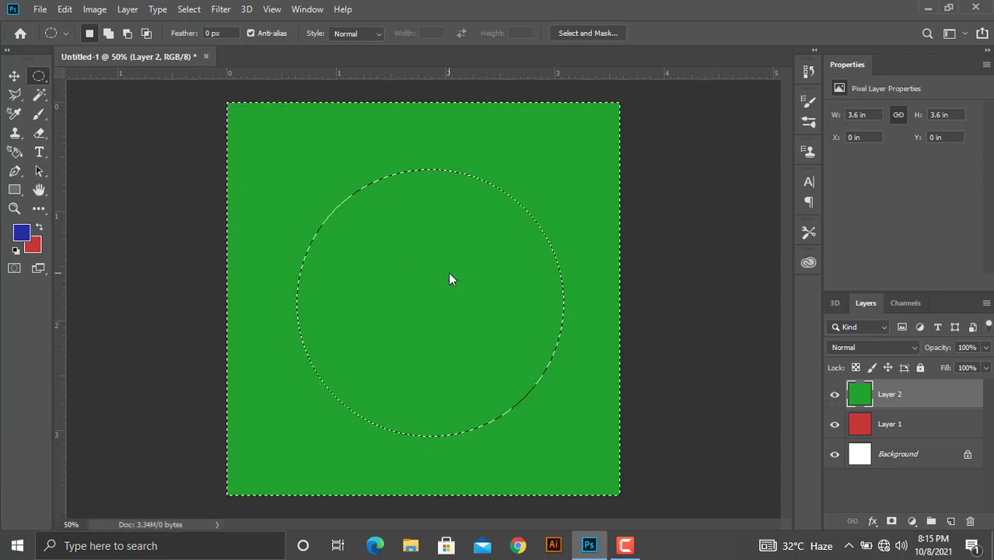
Paint blue around the circle with the Brush tool, deselect, undo the deselection and paint, and clear the selection
{"action": "left_click", "coordinate": [39, 114]}
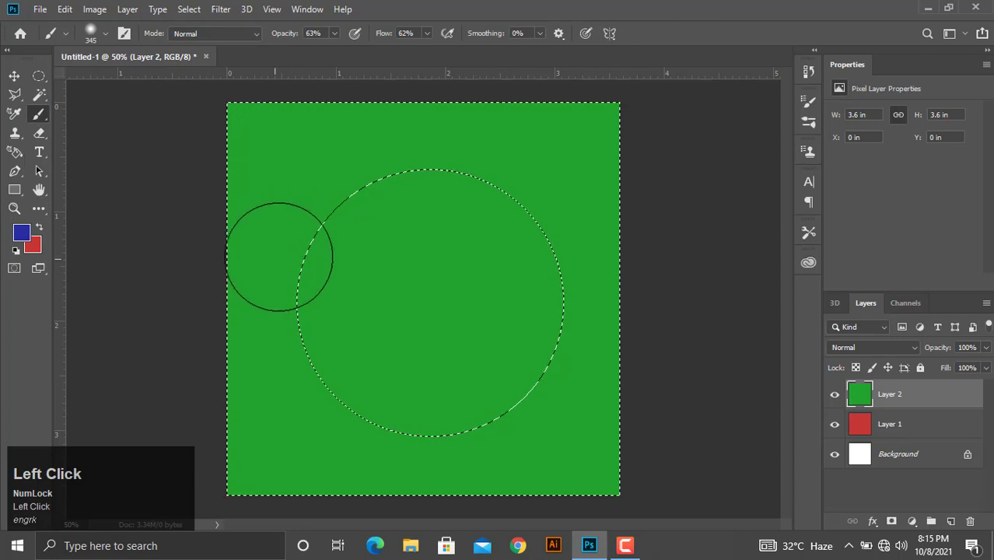
{"action": "mouse_move", "coordinate": [277, 253]}
{"action": "left_mouse_down"}
{"action": "mouse_move", "coordinate": [332, 181]}
{"action": "mouse_move", "coordinate": [527, 230]}
{"action": "mouse_move", "coordinate": [539, 272]}
{"action": "mouse_move", "coordinate": [528, 424]}
{"action": "mouse_move", "coordinate": [331, 364]}
{"action": "mouse_move", "coordinate": [268, 259]}
{"action": "mouse_move", "coordinate": [401, 400]}
{"action": "mouse_move", "coordinate": [563, 257]}
{"action": "mouse_move", "coordinate": [428, 172]}
{"action": "mouse_move", "coordinate": [449, 387]}
{"action": "left_mouse_up"}
{"action": "key", "text": "ctrl+d"}
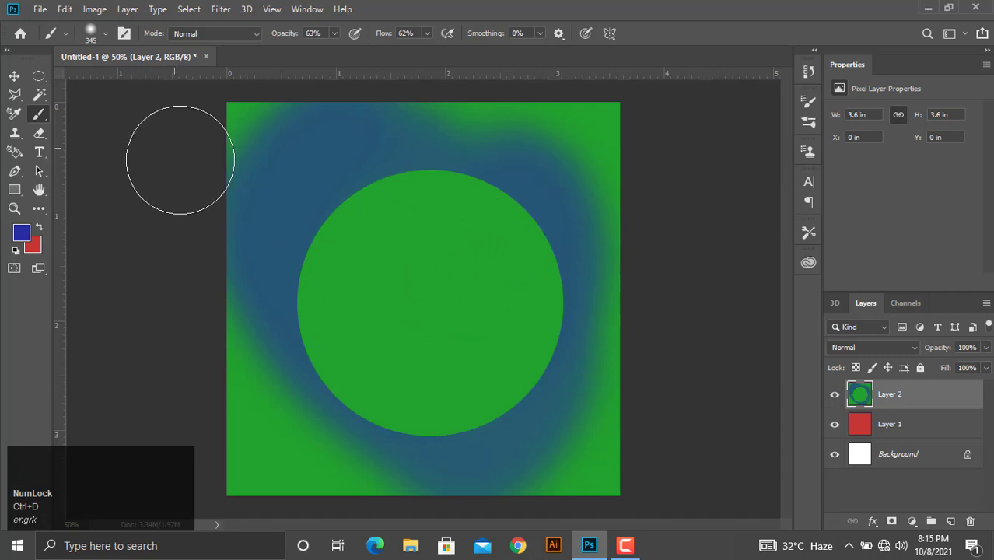
{"action": "key", "text": "ctrl+z"}
{"action": "key", "text": "ctrl+z"}
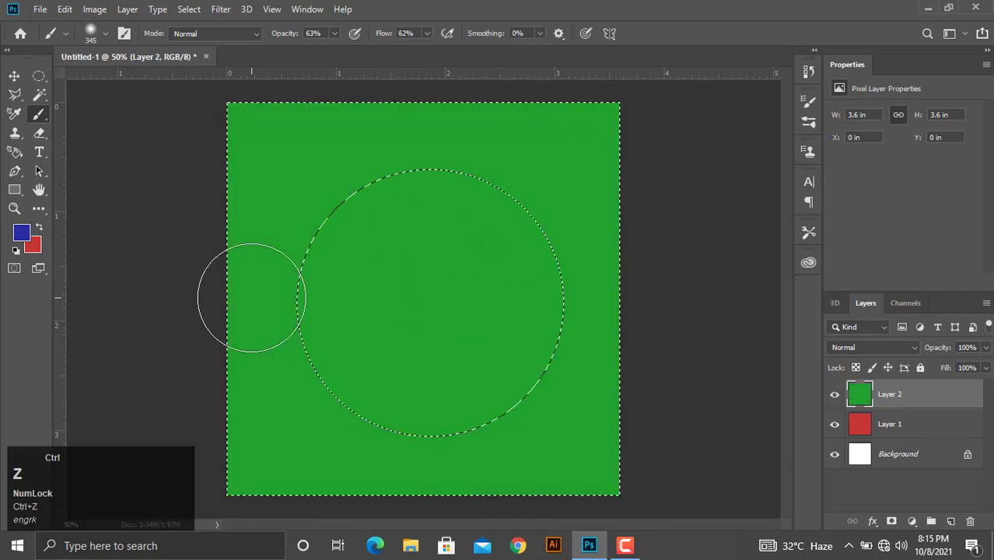
{"action": "key", "text": "ctrl+d"}
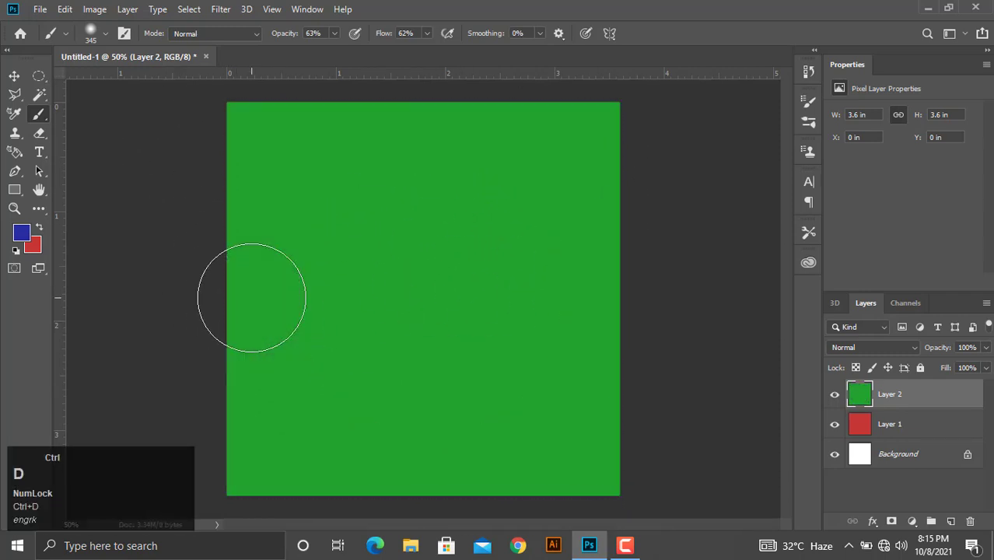
Draw a large rectangular selection across the middle of the green layer with the Rectangular Marquee tool
{"action": "right_click", "coordinate": [41, 76]}
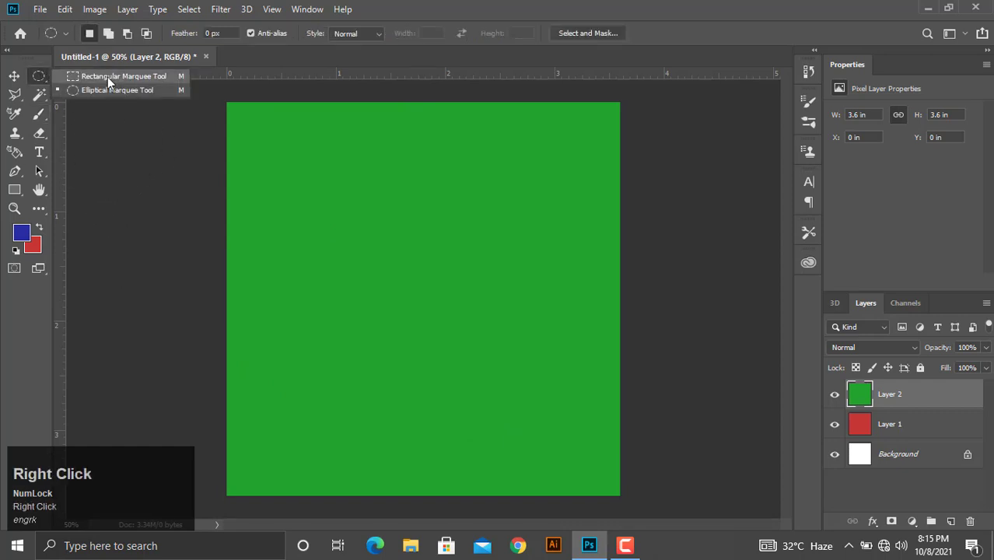
{"action": "left_click", "coordinate": [140, 74]}
{"action": "left_click_drag", "start_coordinate": [284, 188], "coordinate": [556, 428]}
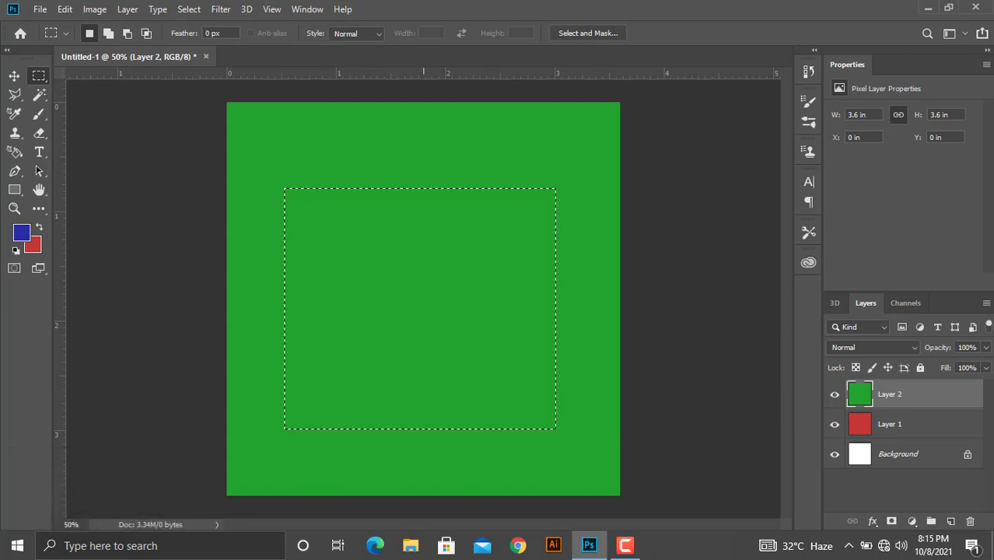
Brush a blue stroke inside the rectangular selection on the green layer and undo it
{"action": "left_click", "coordinate": [39, 114]}
{"action": "mouse_move", "coordinate": [300, 206]}
{"action": "left_mouse_down"}
{"action": "mouse_move", "coordinate": [286, 190]}
{"action": "mouse_move", "coordinate": [319, 157]}
{"action": "mouse_move", "coordinate": [328, 226]}
{"action": "left_mouse_up"}
{"action": "key", "text": "ctrl+z"}
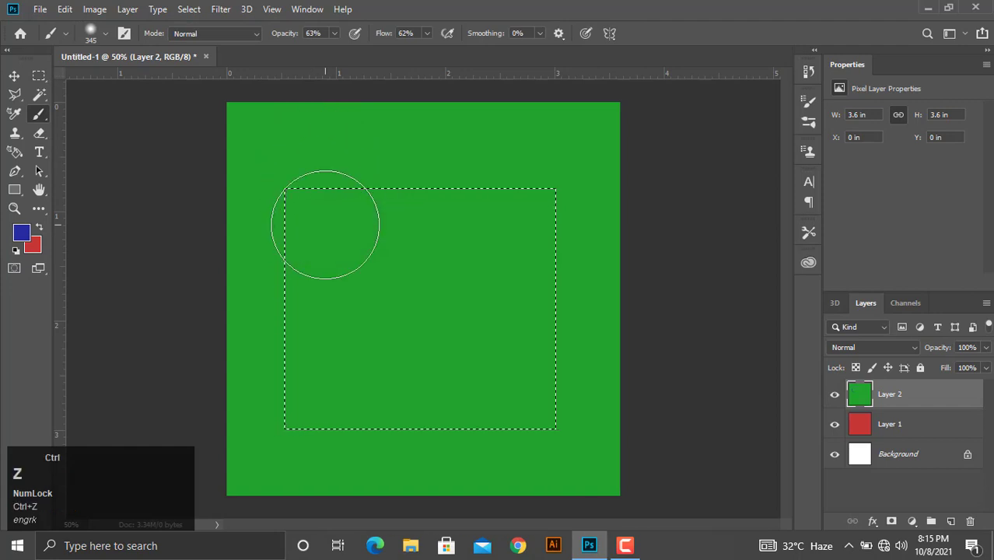
Invert the rectangular selection on the green layer with the Rectangular Marquee tool active
{"action": "left_click", "coordinate": [40, 76]}
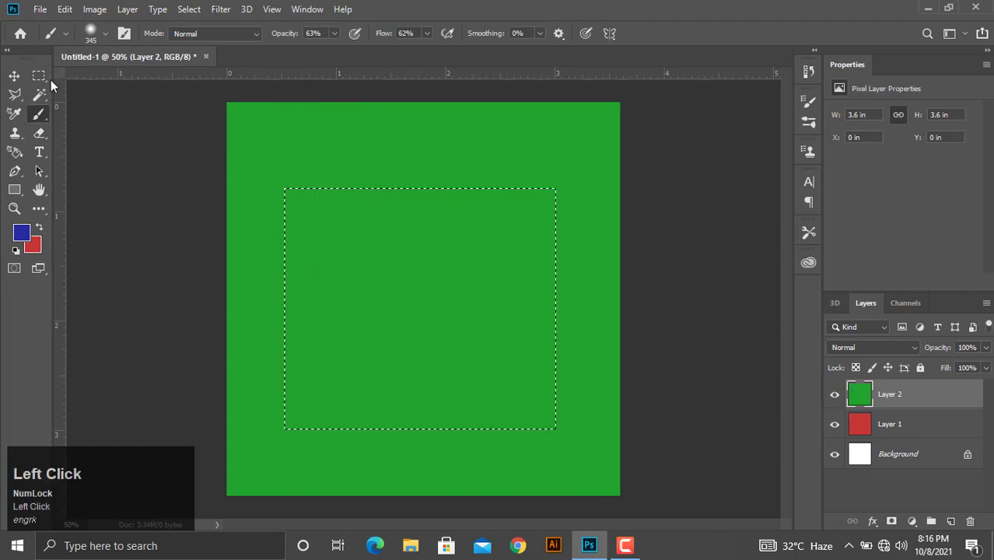
{"action": "right_click", "coordinate": [428, 237]}
{"action": "left_click", "coordinate": [474, 263]}
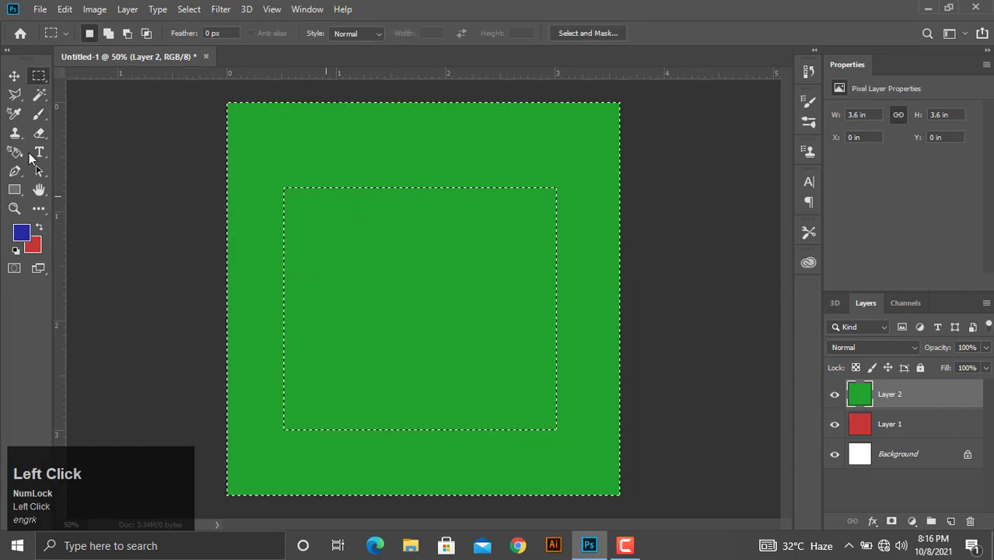
Paint blue over the upper-left and lower-right areas around the rectangle with the Brush tool and deselect
{"action": "left_click", "coordinate": [39, 114]}
{"action": "mouse_move", "coordinate": [365, 175]}
{"action": "left_mouse_down"}
{"action": "mouse_move", "coordinate": [304, 166]}
{"action": "mouse_move", "coordinate": [281, 233]}
{"action": "mouse_move", "coordinate": [294, 199]}
{"action": "mouse_move", "coordinate": [228, 191]}
{"action": "mouse_move", "coordinate": [386, 128]}
{"action": "mouse_move", "coordinate": [560, 440]}
{"action": "mouse_move", "coordinate": [465, 481]}
{"action": "mouse_move", "coordinate": [614, 395]}
{"action": "mouse_move", "coordinate": [591, 475]}
{"action": "mouse_move", "coordinate": [546, 459]}
{"action": "mouse_move", "coordinate": [677, 496]}
{"action": "left_mouse_up"}
{"action": "key", "text": "ctrl+d"}
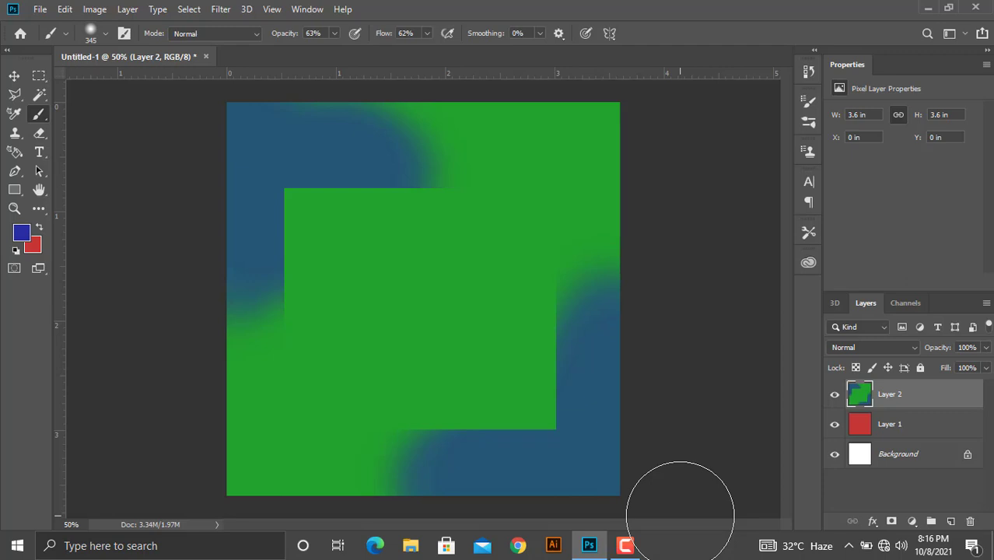
Undo the deselection and the blue paint around the rectangle, and clear the selection
{"action": "key", "text": "ctrl+z"}
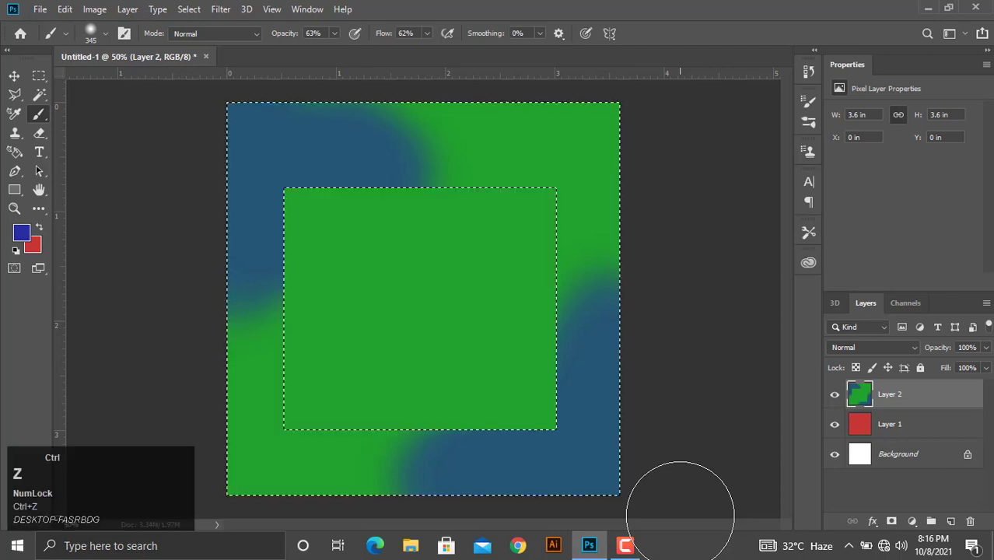
{"action": "key", "text": "ctrl+z"}
{"action": "key", "text": "ctrl+z"}
{"action": "key", "text": "ctrl+d"}
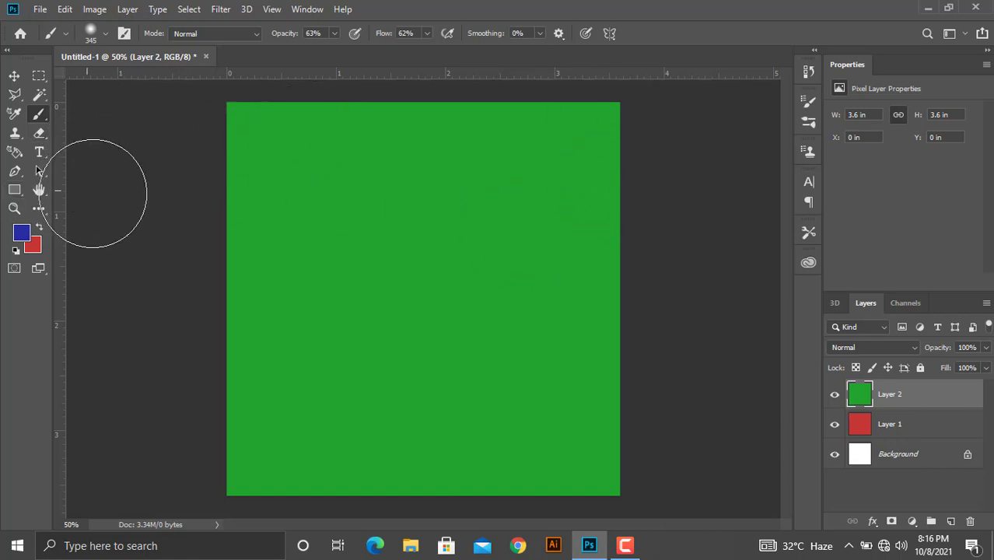
Brush blue across the upper part of Layer 2, and paint a diagonal band over it in purple #9425a5
{"action": "mouse_move", "coordinate": [306, 115]}
{"action": "left_mouse_down"}
{"action": "mouse_move", "coordinate": [433, 122]}
{"action": "mouse_move", "coordinate": [391, 305]}
{"action": "mouse_move", "coordinate": [323, 340]}
{"action": "left_mouse_up"}
{"action": "left_click", "coordinate": [21, 232]}
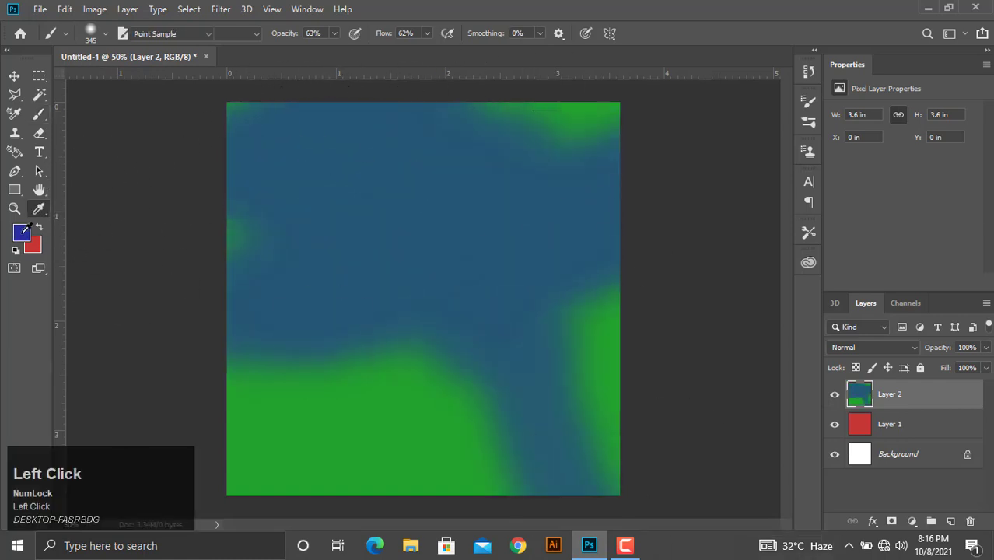
{"action": "left_click", "coordinate": [814, 313]}
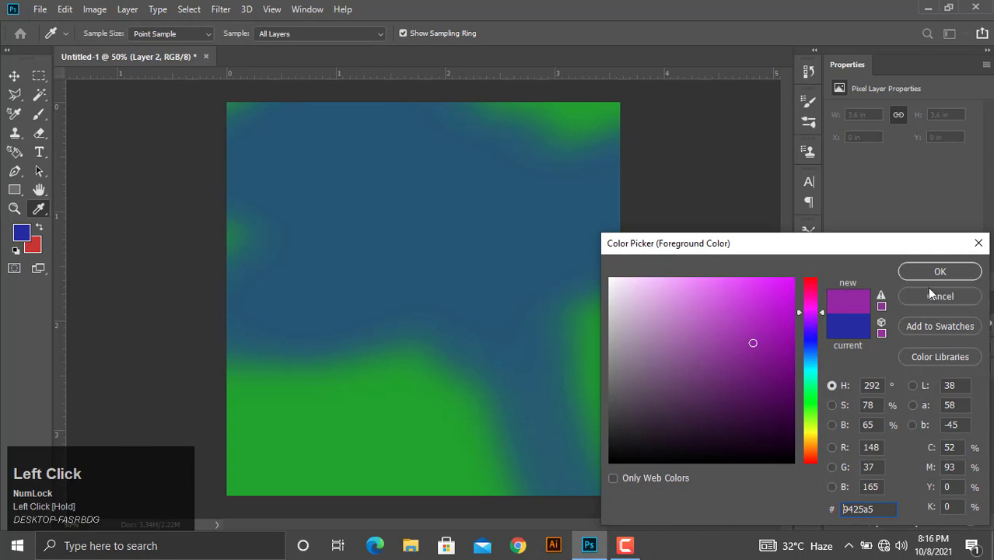
{"action": "left_click", "coordinate": [934, 272]}
{"action": "mouse_move", "coordinate": [311, 148]}
{"action": "left_mouse_down"}
{"action": "mouse_move", "coordinate": [460, 254]}
{"action": "mouse_move", "coordinate": [591, 467]}
{"action": "left_mouse_up"}
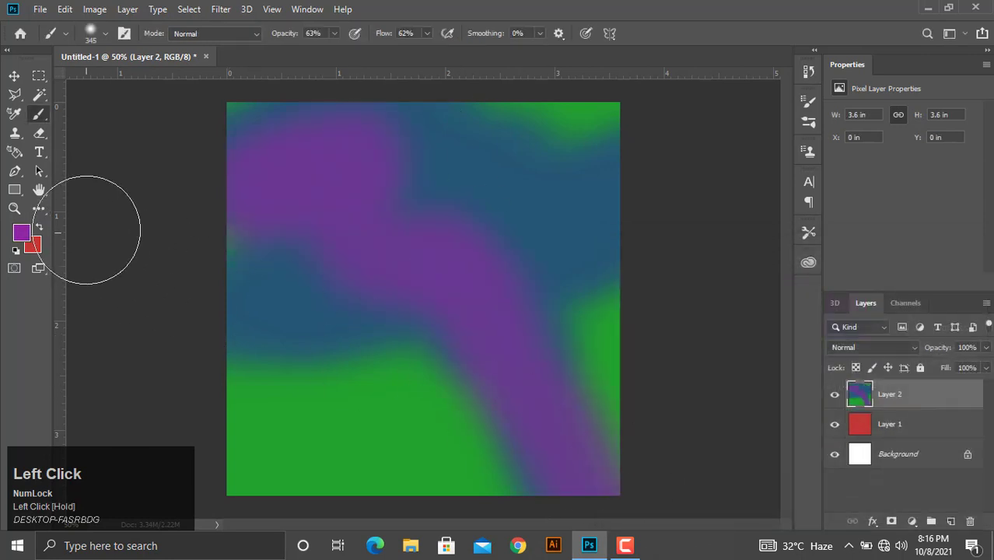
Set the foreground color to green #67a525 and brush it over much of Layer 2, leaving some purple and blue
{"action": "left_click", "coordinate": [29, 233]}
{"action": "left_click_drag", "start_coordinate": [813, 378], "coordinate": [807, 424]}
{"action": "left_click", "coordinate": [940, 271]}
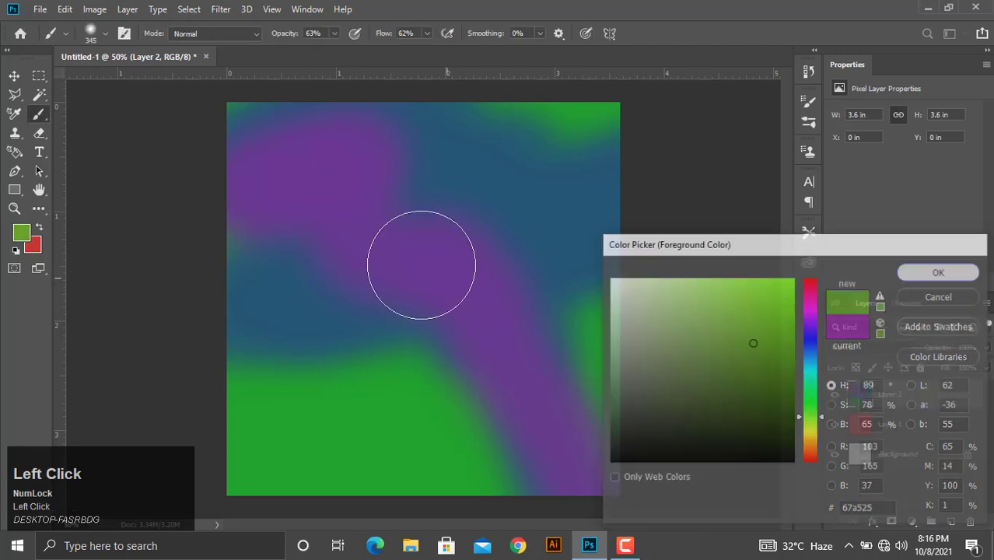
{"action": "mouse_move", "coordinate": [303, 156]}
{"action": "left_mouse_down"}
{"action": "mouse_move", "coordinate": [237, 395]}
{"action": "mouse_move", "coordinate": [543, 459]}
{"action": "mouse_move", "coordinate": [657, 122]}
{"action": "mouse_move", "coordinate": [726, 304]}
{"action": "left_mouse_up"}
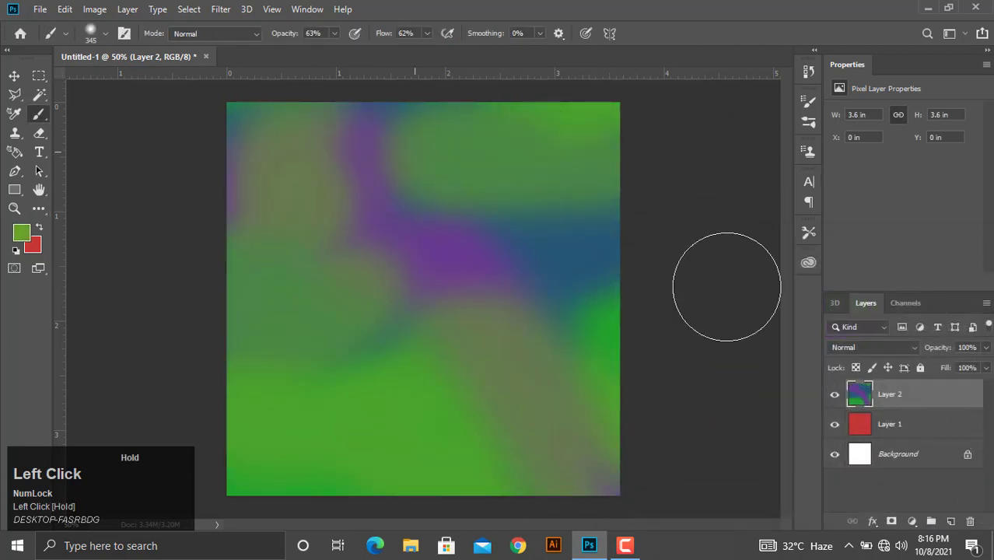
Set the foreground color to ochre #a58825 and brush it over most of Layer 2 around the purple center
{"action": "left_click", "coordinate": [22, 232]}
{"action": "left_click", "coordinate": [815, 440]}
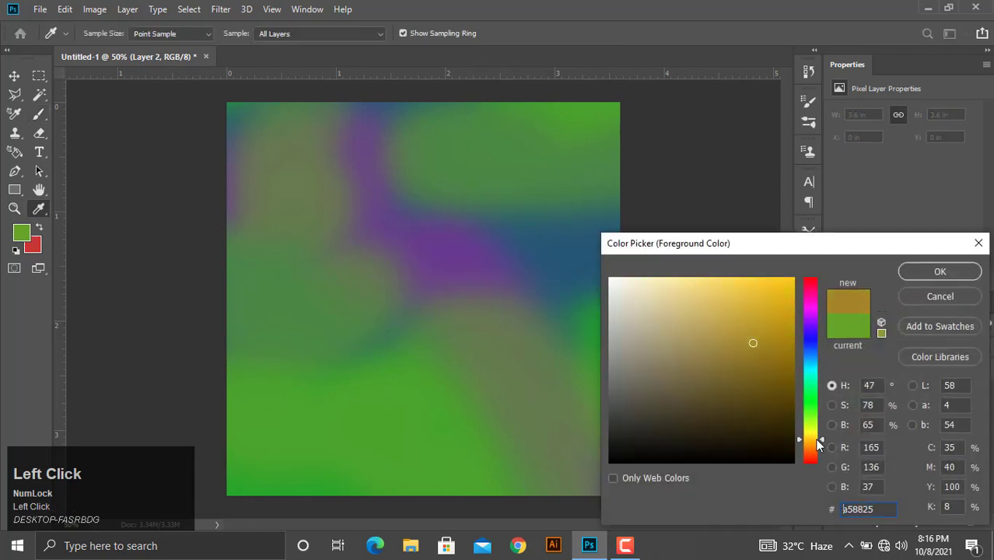
{"action": "left_click", "coordinate": [973, 272]}
{"action": "mouse_move", "coordinate": [340, 247]}
{"action": "left_mouse_down"}
{"action": "mouse_move", "coordinate": [273, 287]}
{"action": "mouse_move", "coordinate": [312, 449]}
{"action": "mouse_move", "coordinate": [681, 470]}
{"action": "mouse_move", "coordinate": [561, 156]}
{"action": "mouse_move", "coordinate": [692, 545]}
{"action": "left_mouse_up"}
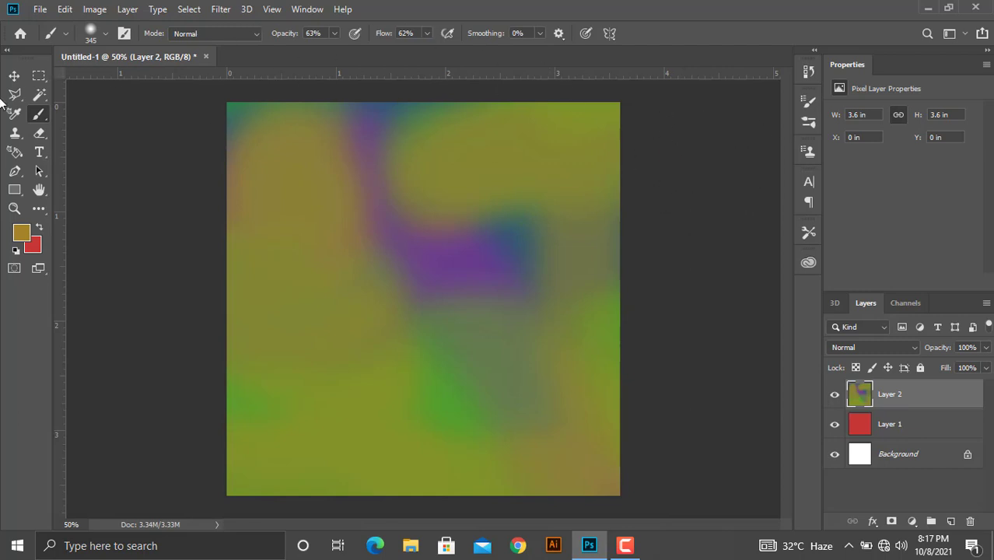
Select a rectangle in the middle of the painted layer with the Rectangular Marquee tool and nudge the selection outline left
{"action": "left_click", "coordinate": [39, 76]}
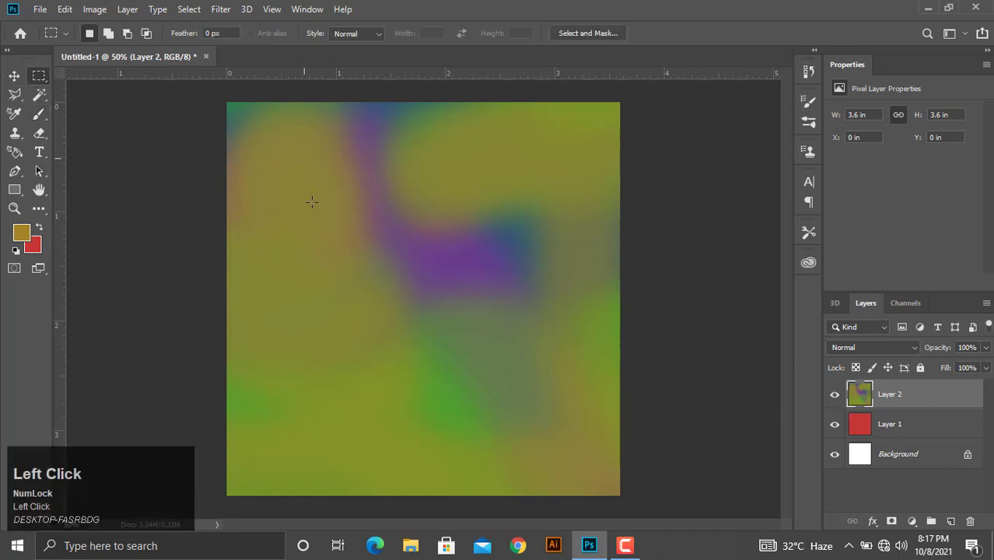
{"action": "left_click_drag", "start_coordinate": [337, 196], "coordinate": [555, 355]}
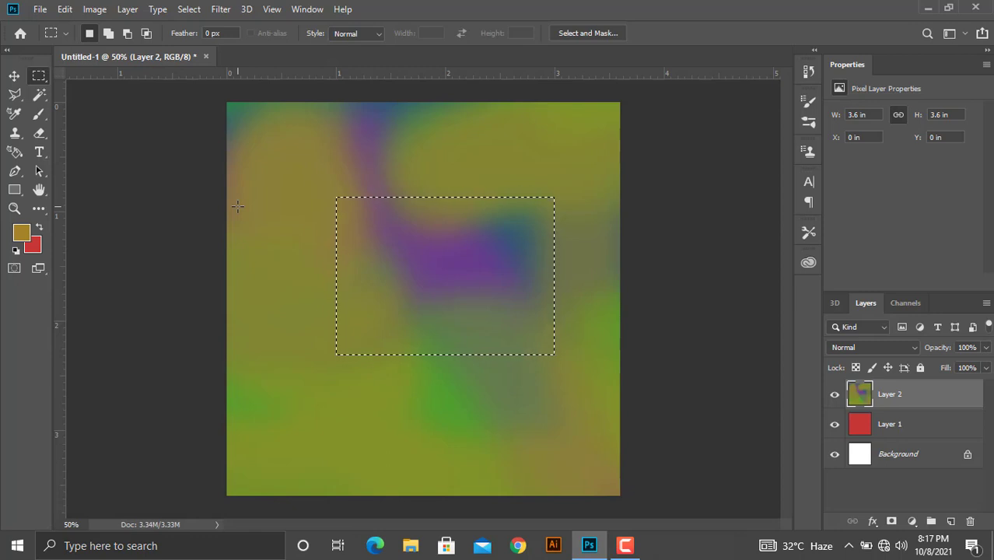
{"action": "key", "text": "Left"}
{"action": "key", "text": "Num_Lock"}
{"action": "key", "text": "Left"}
{"action": "key", "text": "Left"}
{"action": "key", "text": "Left"}
{"action": "key", "text": "Left"}
{"action": "key", "text": "Left"}
{"action": "key", "text": "Left"}
{"action": "key", "text": "Left"}
{"action": "key", "text": "Left"}
{"action": "key", "text": "Left"}
{"action": "key", "text": "Left"}
{"action": "key", "text": "Left"}
{"action": "key", "text": "Left"}
{"action": "key", "text": "Left"}
{"action": "key", "text": "Left"}
{"action": "key", "text": "Left"}
{"action": "key", "text": "Left"}
{"action": "key", "text": "Left"}
{"action": "key", "text": "Left"}
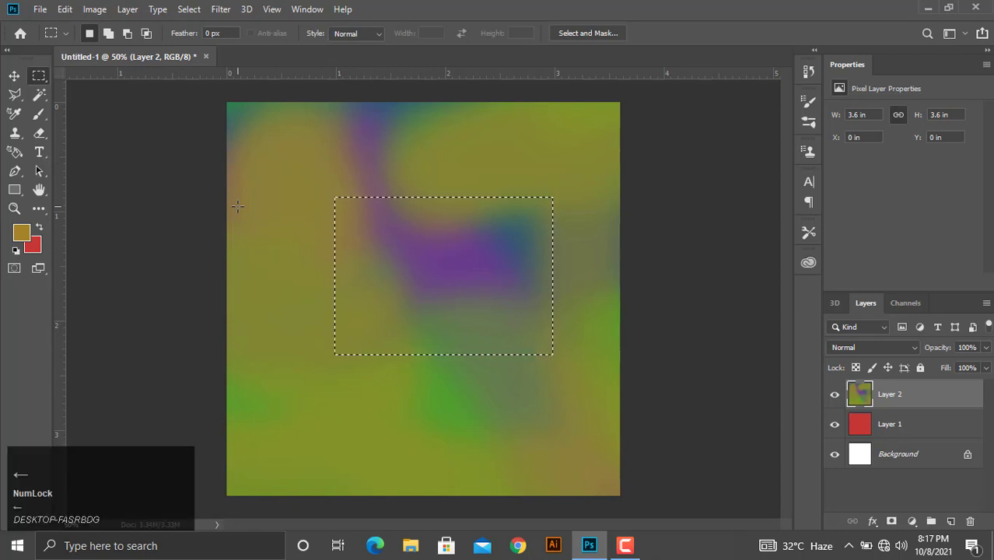
{"action": "key", "text": "Left"}
{"action": "key", "text": "Left"}
{"action": "key", "text": "Left"}
{"action": "key", "text": "Left"}
{"action": "key", "text": "Left"}
{"action": "key", "text": "Left"}
{"action": "key", "text": "Left"}
{"action": "key", "text": "Left"}
{"action": "key", "text": "Left"}
{"action": "key", "text": "Left"}
{"action": "key", "text": "Left"}
{"action": "key", "text": "Left"}
{"action": "key", "text": "Left"}
{"action": "key", "text": "Left"}
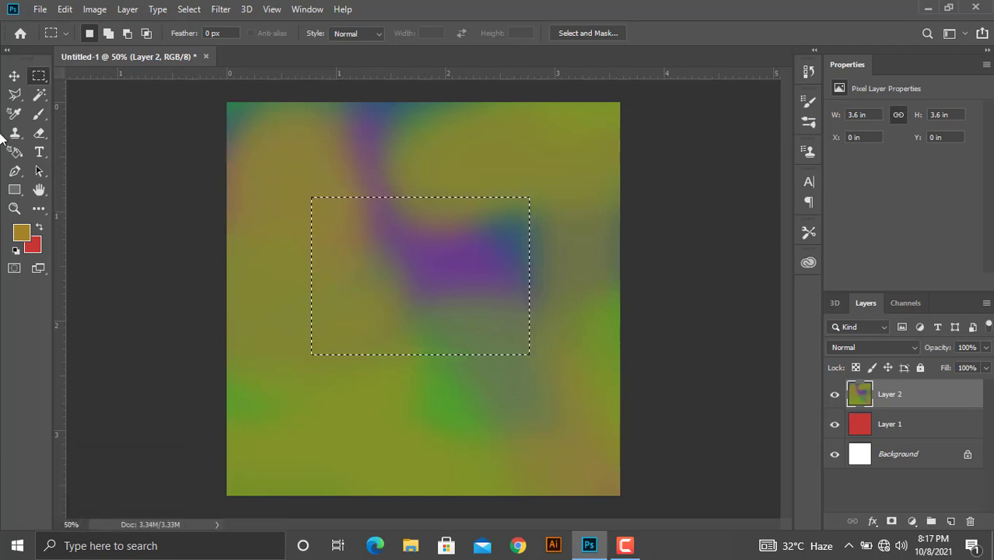
Move the selected rectangle of pixels to the lower-right corner with the Move tool, and undo the move and the selection
{"action": "left_click", "coordinate": [14, 75]}
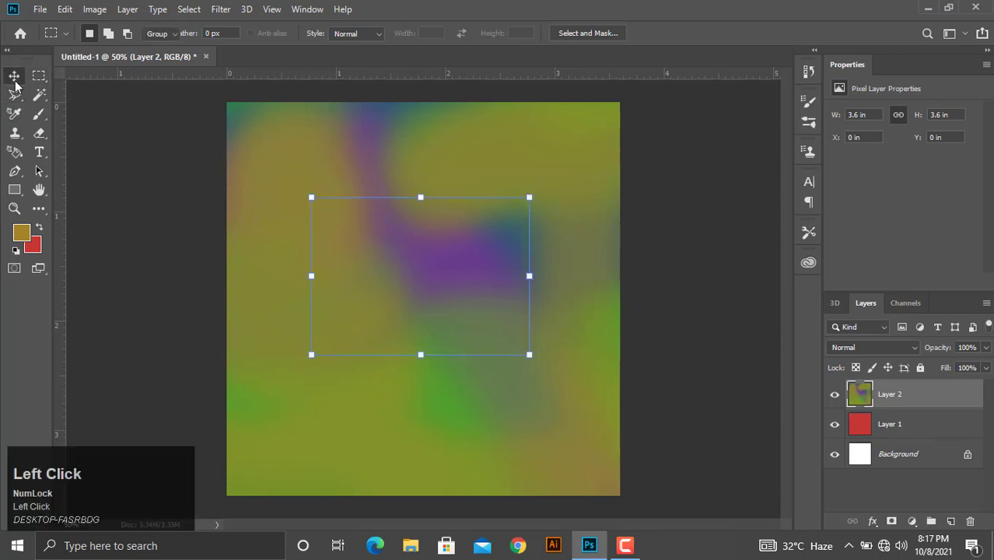
{"action": "left_click_drag", "start_coordinate": [380, 291], "coordinate": [605, 492]}
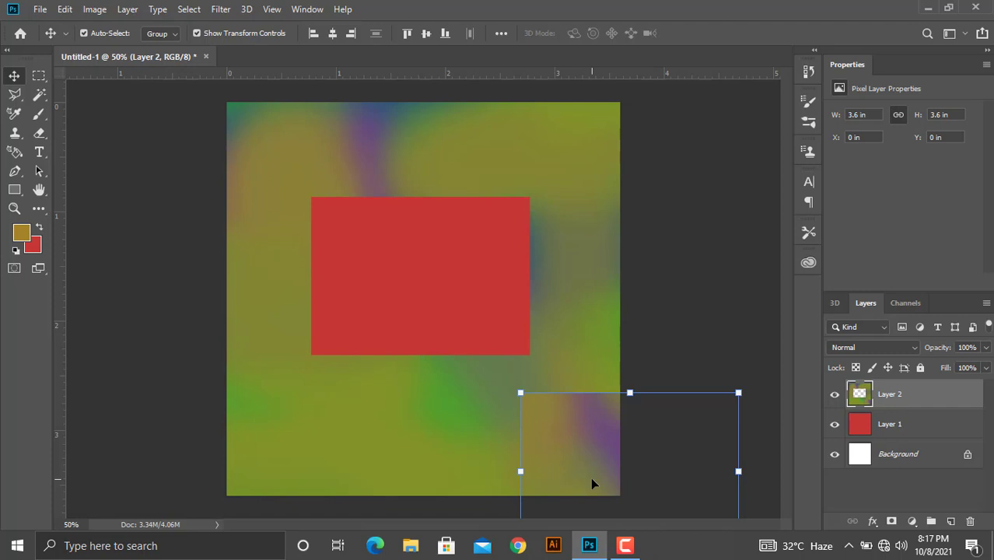
{"action": "key", "text": "ctrl+z"}
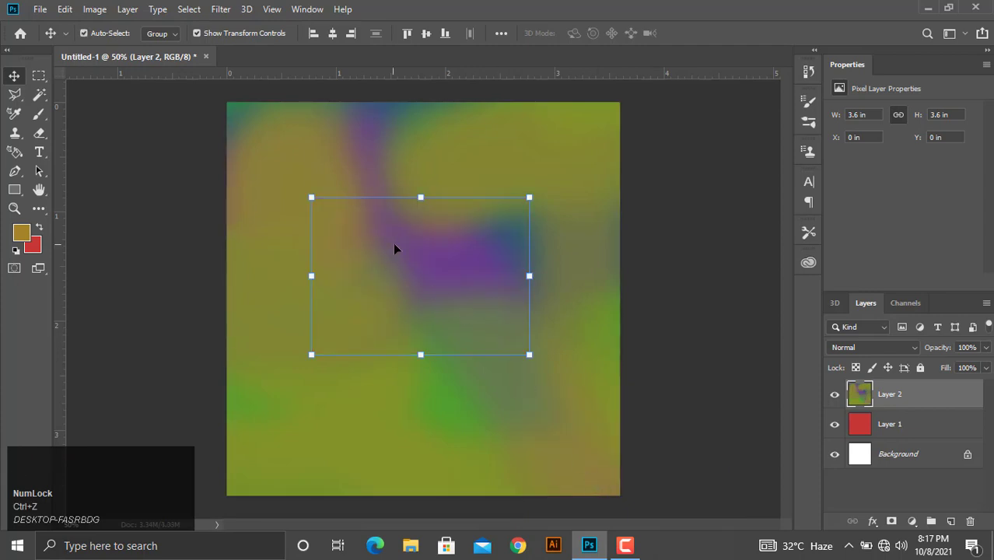
{"action": "key", "text": "ctrl"}
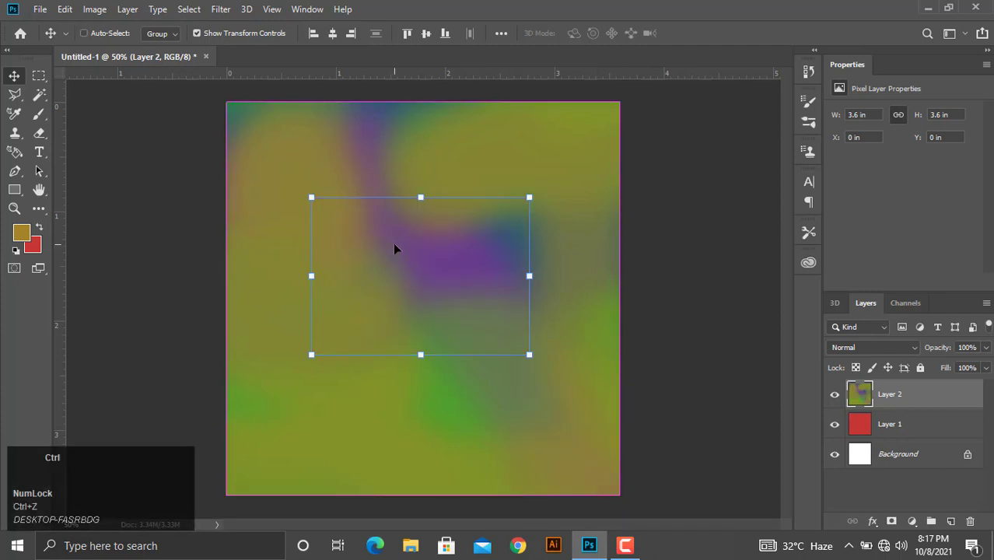
{"action": "key", "text": "ctrl+z"}
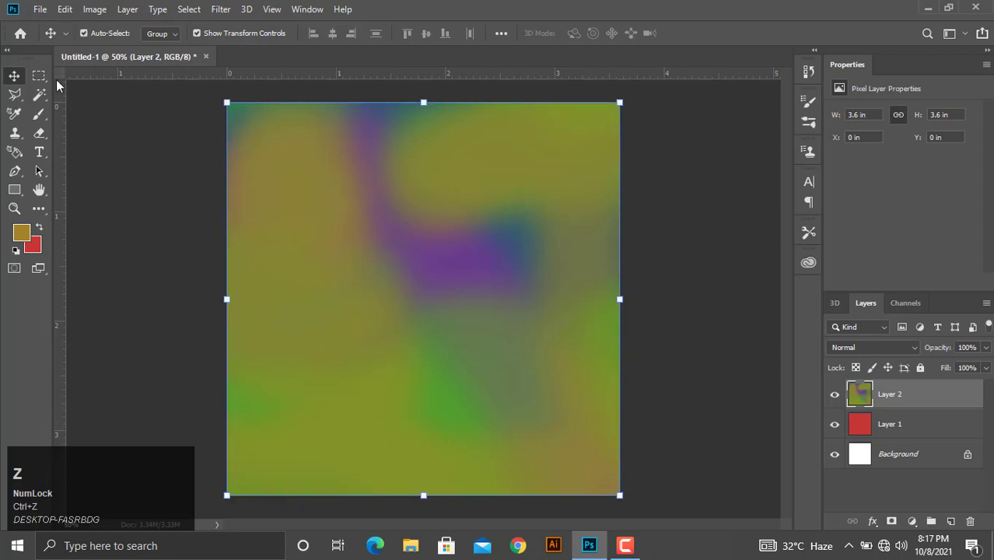
Select a circle in the middle of the painted layer with the Elliptical Marquee tool
{"action": "right_click", "coordinate": [53, 79]}
{"action": "left_click", "coordinate": [73, 91]}
{"action": "left_click_drag", "start_coordinate": [340, 194], "coordinate": [530, 373]}
Move the circular selection's contents with the Move tool, and undo the move and the selection
{"action": "left_click", "coordinate": [12, 78]}
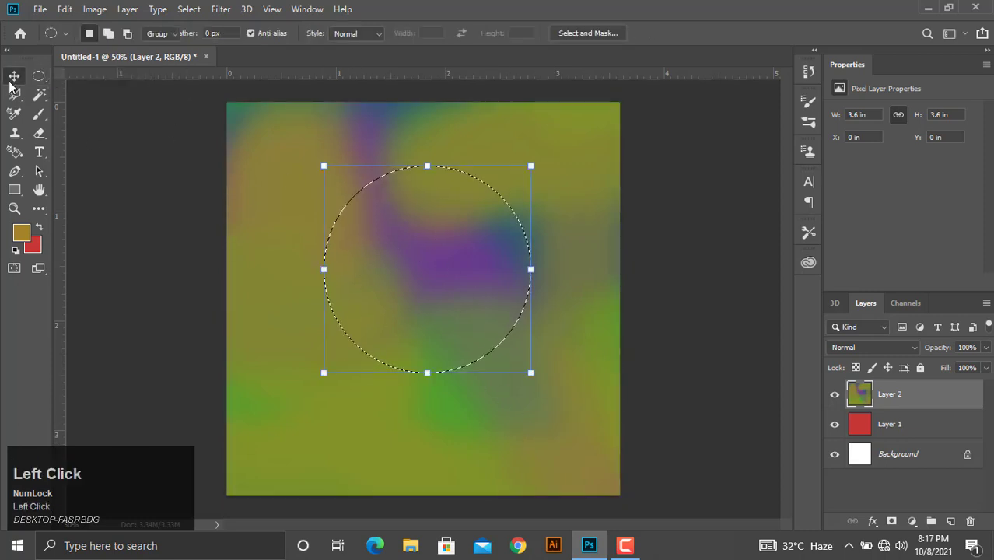
{"action": "left_click_drag", "start_coordinate": [475, 228], "coordinate": [502, 262]}
{"action": "key", "text": "ctrl+z"}
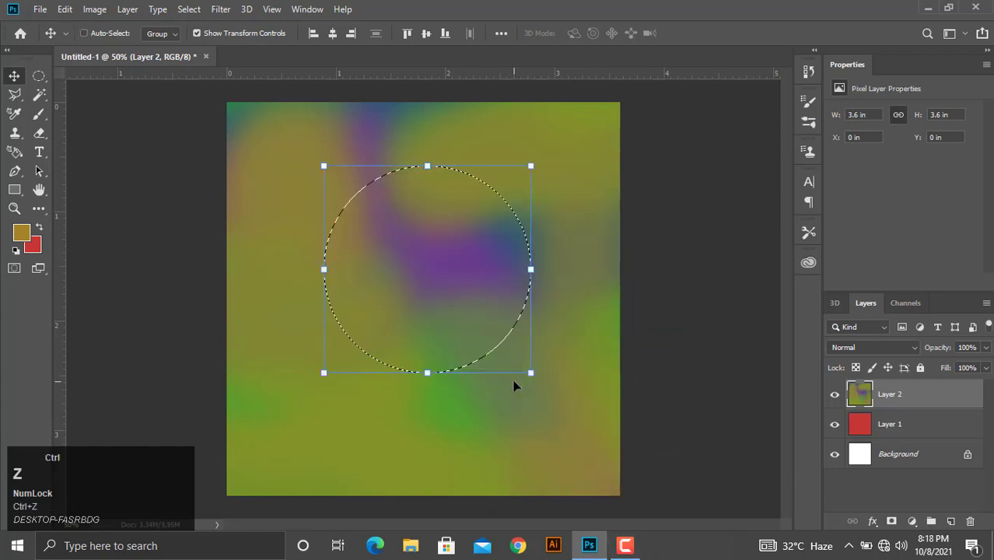
{"action": "key", "text": "ctrl+z"}
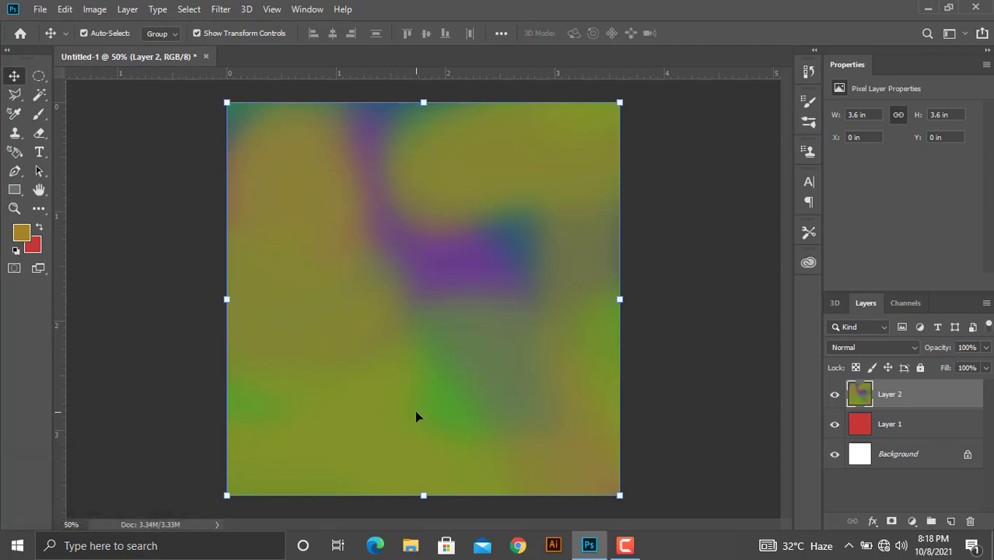
Open wp7021370-ddlj-wallpapers.jpg from the Downloads folder in Photoshop using File Explorer
{"action": "left_click", "coordinate": [408, 550]}
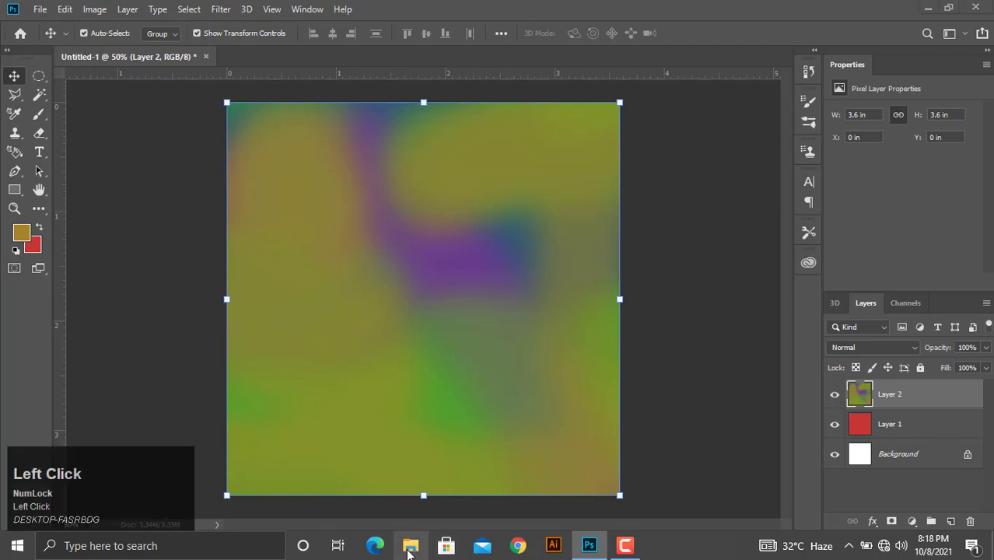
{"action": "left_click", "coordinate": [60, 188]}
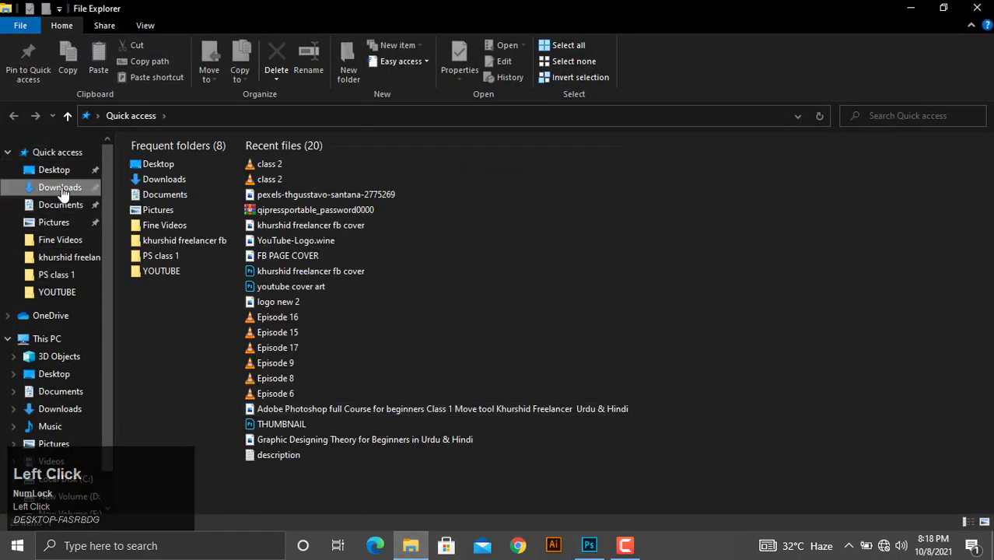
{"action": "scroll", "coordinate": [601, 344], "scroll_direction": "down", "scroll_amount": 5}
{"action": "scroll", "coordinate": [621, 346], "scroll_direction": "down", "scroll_amount": 3}
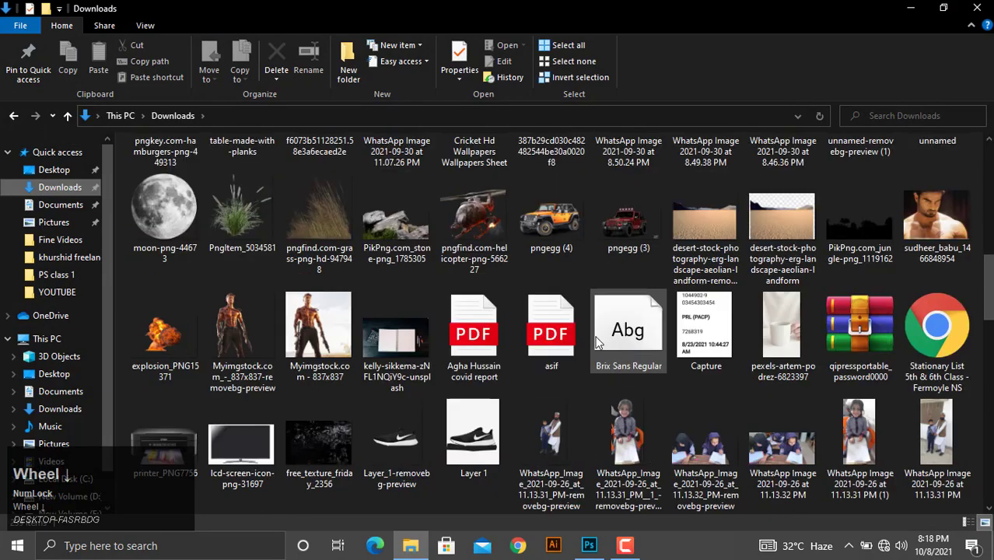
{"action": "scroll", "coordinate": [521, 283], "scroll_direction": "down", "scroll_amount": 6}
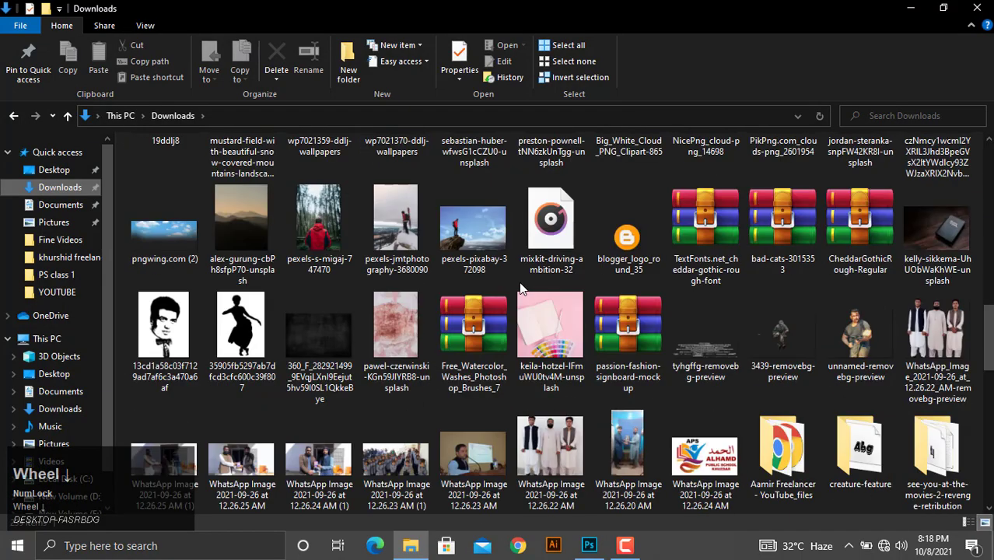
{"action": "scroll", "coordinate": [519, 281], "scroll_direction": "up", "scroll_amount": 3}
{"action": "scroll", "coordinate": [519, 281], "scroll_direction": "up", "scroll_amount": 5}
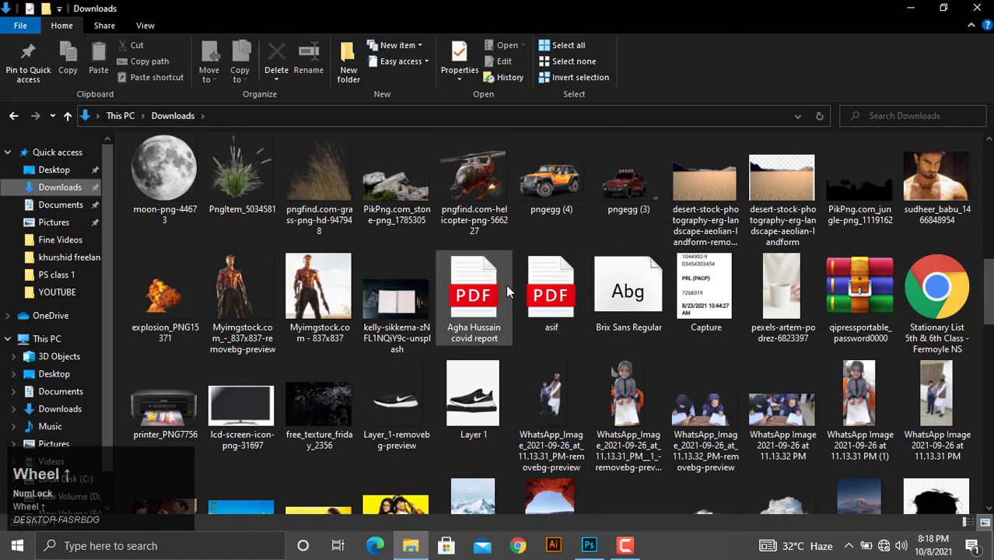
{"action": "scroll", "coordinate": [506, 284], "scroll_direction": "down", "scroll_amount": 3}
{"action": "right_click", "coordinate": [423, 328]}
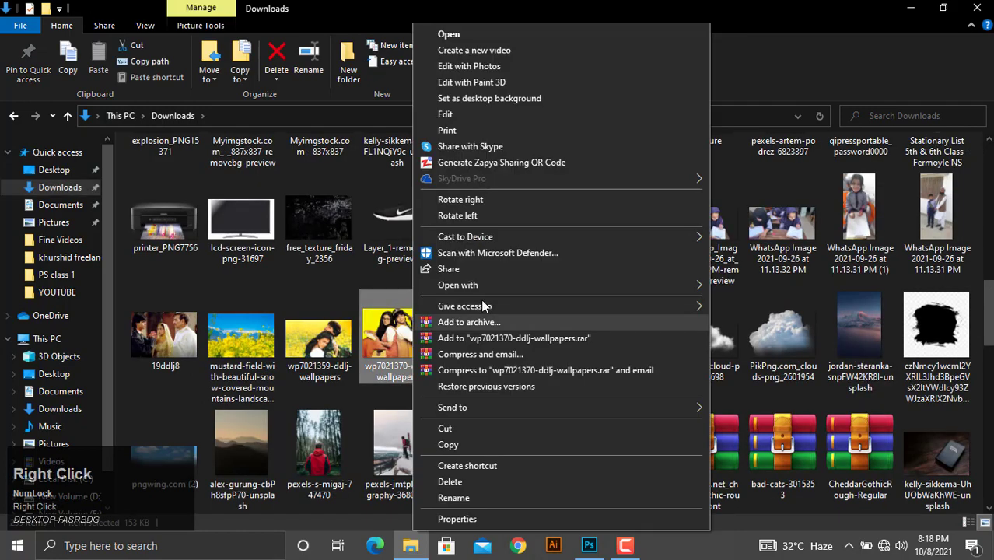
{"action": "mouse_move", "coordinate": [502, 286]}
{"action": "left_click", "coordinate": [745, 300]}
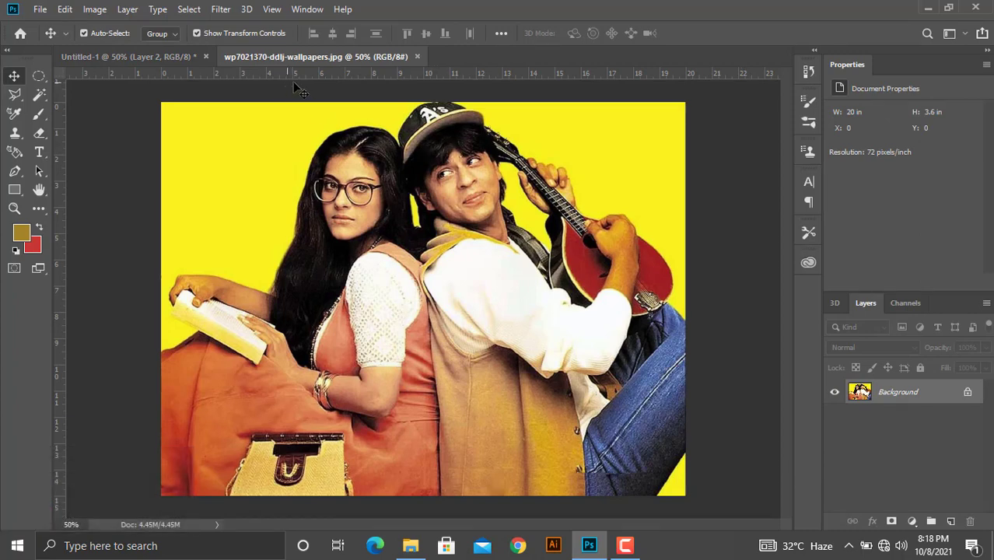
Select the right part of the photo around the man, over its full height, with the Rectangular Marquee tool
{"action": "right_click", "coordinate": [40, 78]}
{"action": "left_click", "coordinate": [98, 76]}
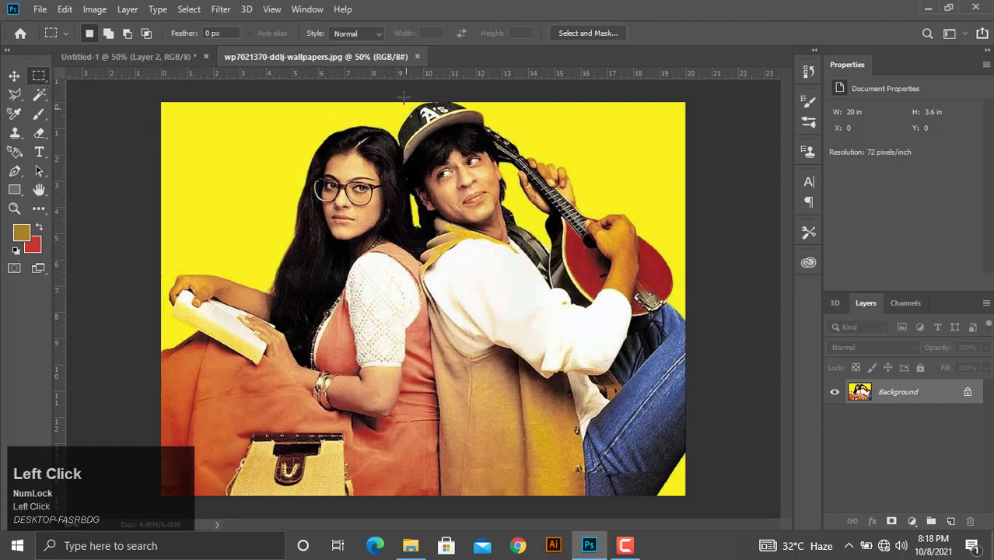
{"action": "left_click_drag", "start_coordinate": [397, 102], "coordinate": [712, 510]}
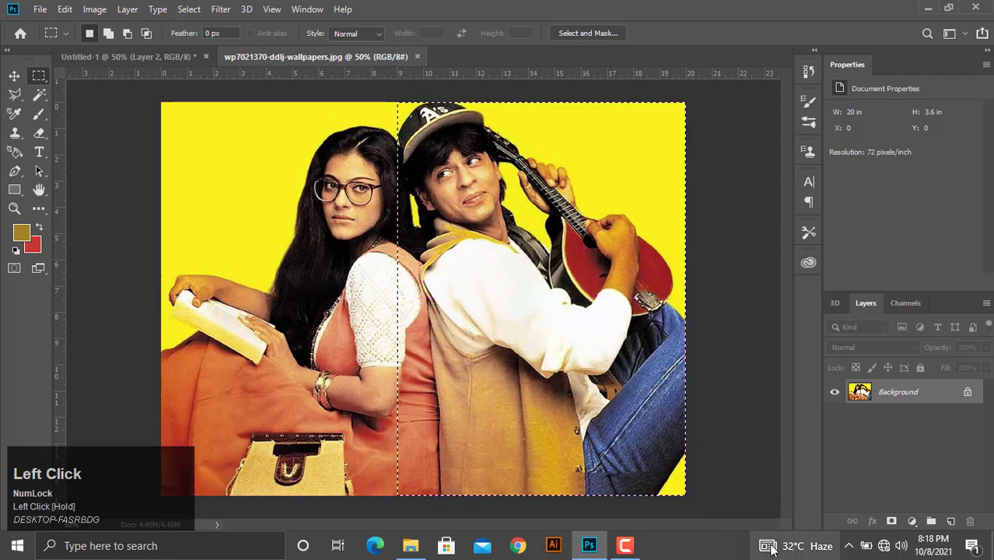
{"action": "mouse_move", "coordinate": [767, 542]}
{"action": "left_click", "coordinate": [575, 10]}
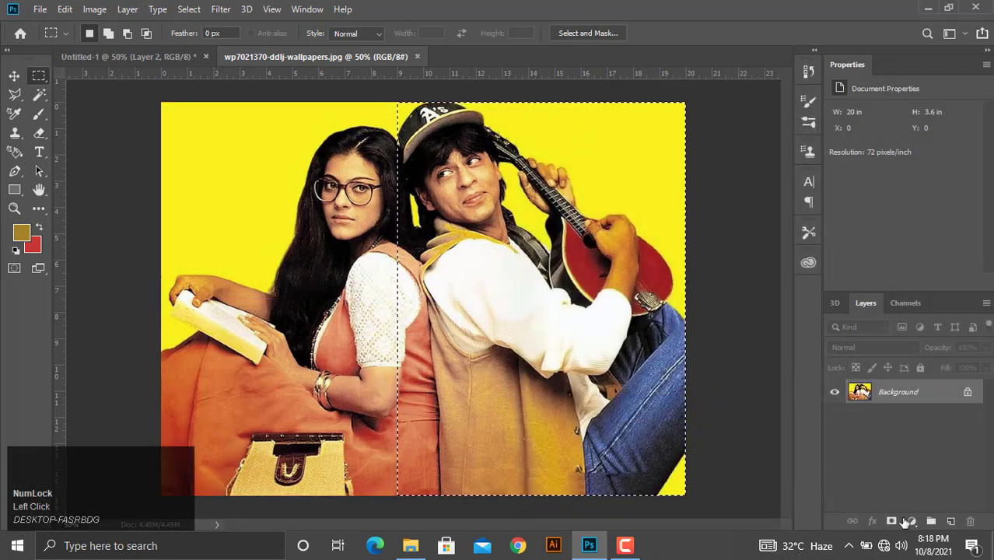
Unlock the Background layer and add a layer mask from the rectangular selection around the man
{"action": "left_click", "coordinate": [968, 392]}
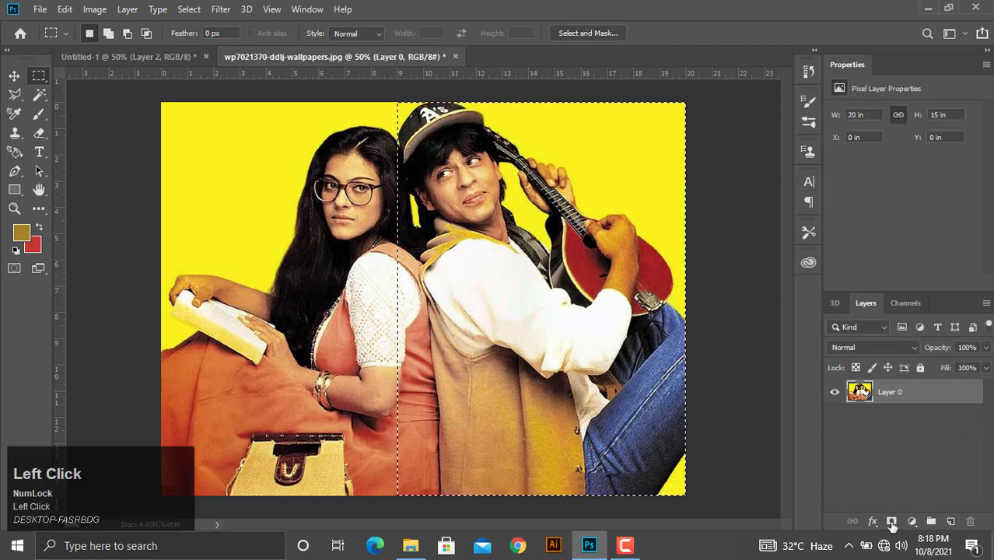
{"action": "left_click", "coordinate": [892, 522]}
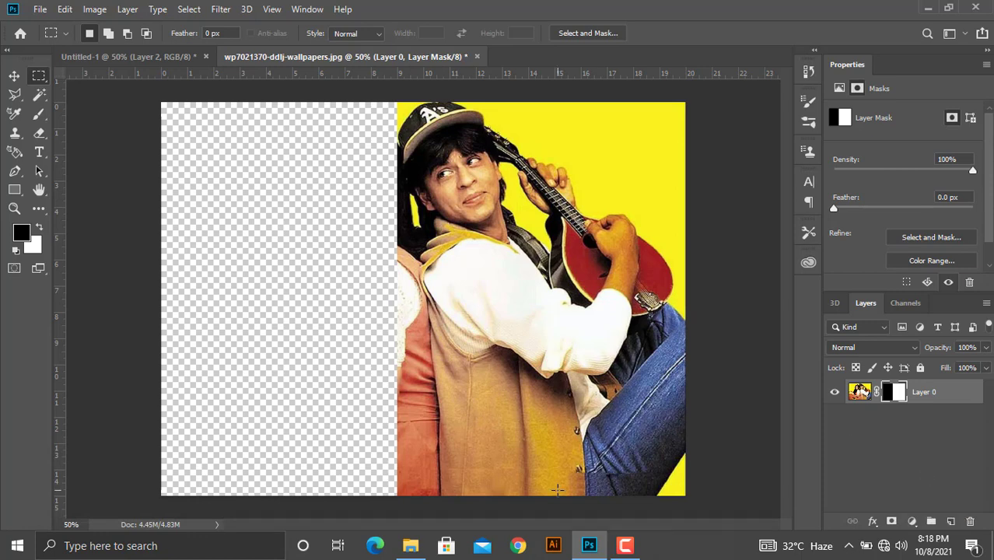
Disable and re-enable the photo's layer mask, and undo the re-enabling
{"action": "right_click", "coordinate": [898, 394]}
{"action": "left_click", "coordinate": [873, 403]}
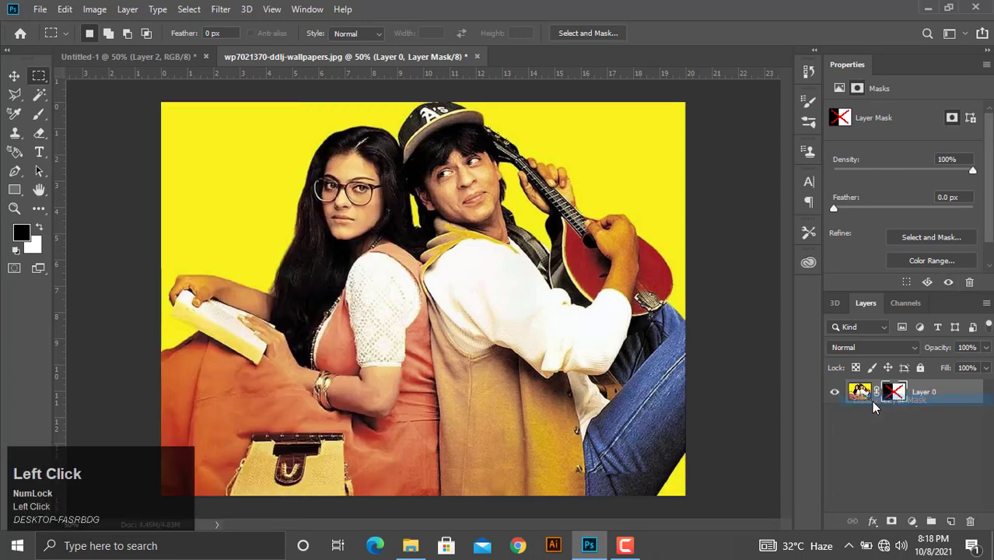
{"action": "right_click", "coordinate": [899, 395]}
{"action": "left_click", "coordinate": [891, 399]}
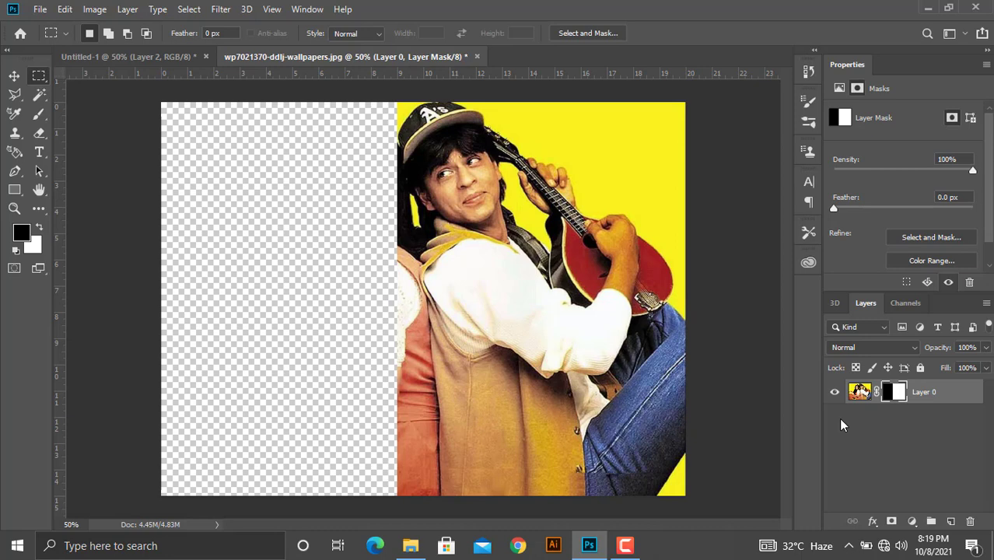
{"action": "key", "text": "ctrl+z"}
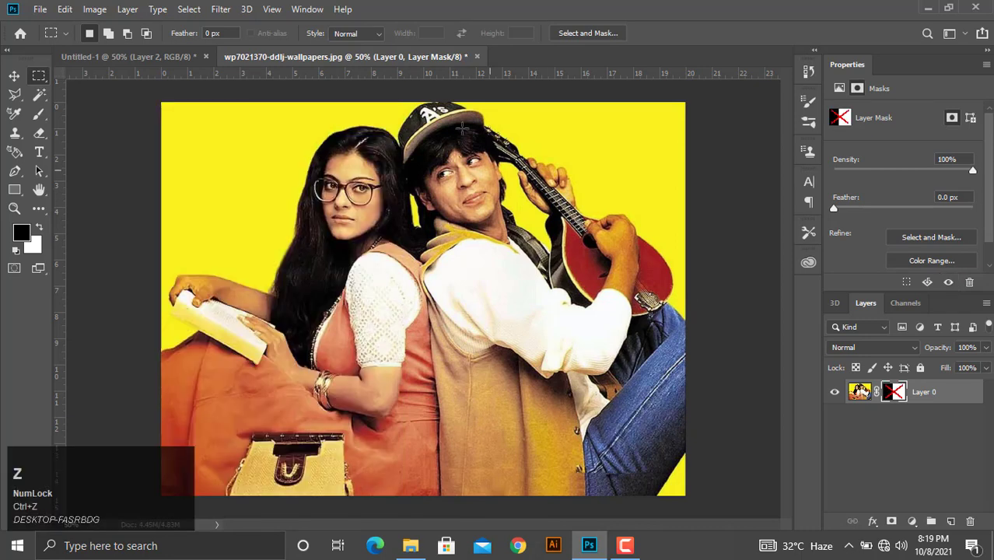
Select an upright oval around the woman's head and upper body with the Elliptical Marquee tool, and add a vector mask to the layer
{"action": "right_click", "coordinate": [38, 76]}
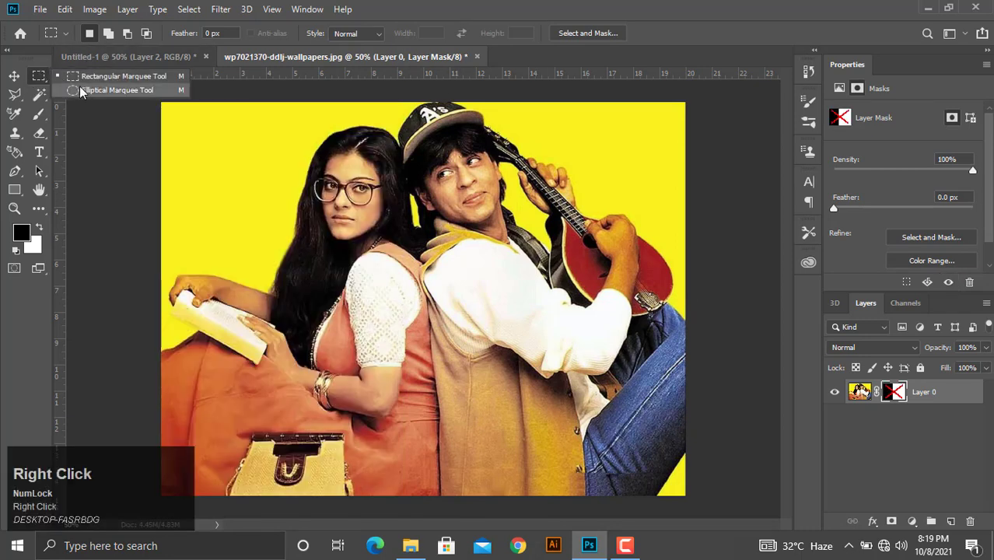
{"action": "left_click", "coordinate": [109, 91]}
{"action": "left_click_drag", "start_coordinate": [234, 92], "coordinate": [308, 190]}
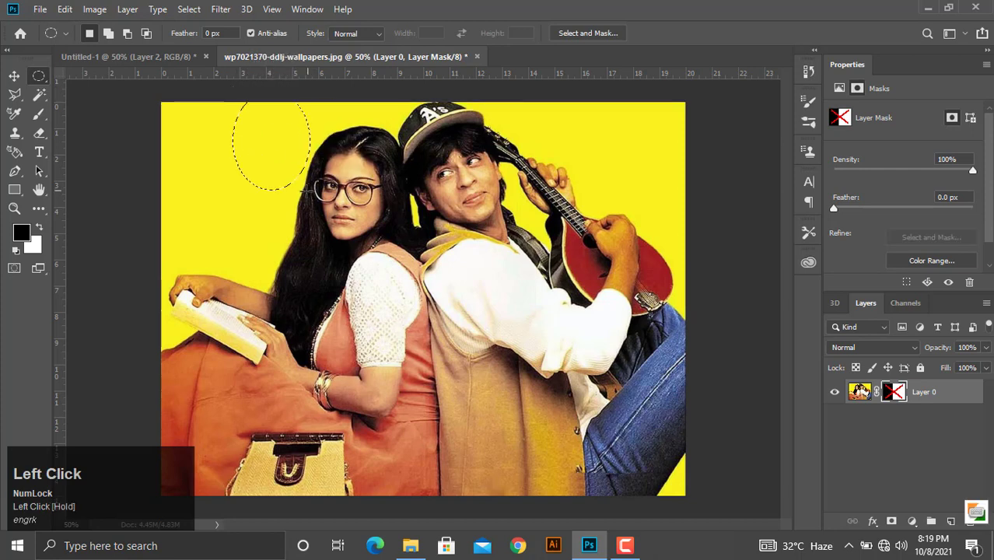
{"action": "left_click_drag", "start_coordinate": [425, 110], "coordinate": [280, 375]}
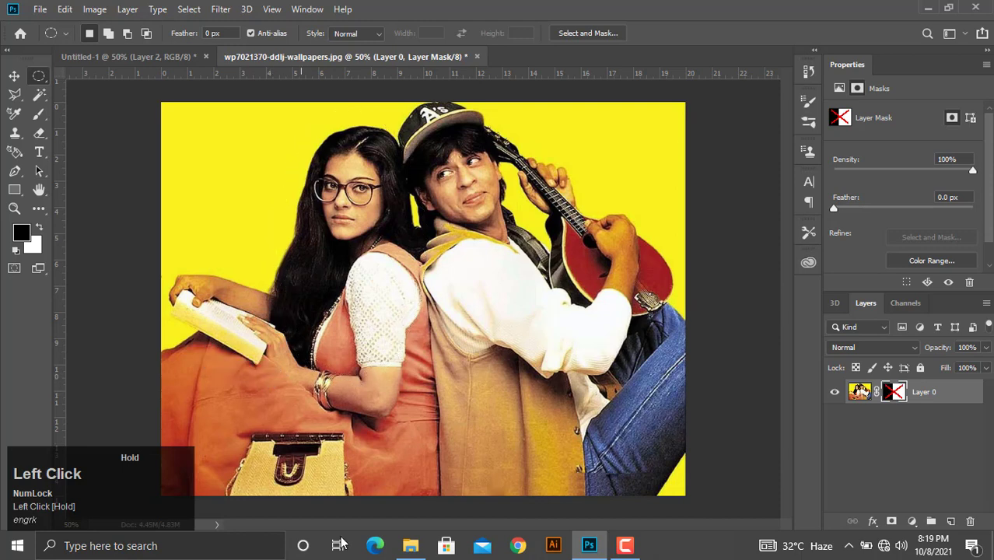
{"action": "mouse_move", "coordinate": [589, 545]}
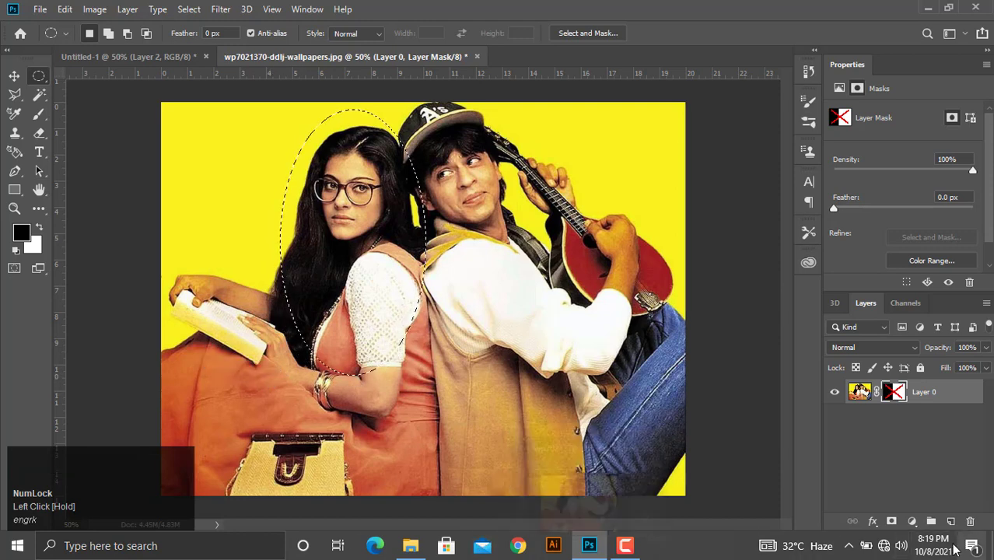
{"action": "left_click", "coordinate": [892, 522]}
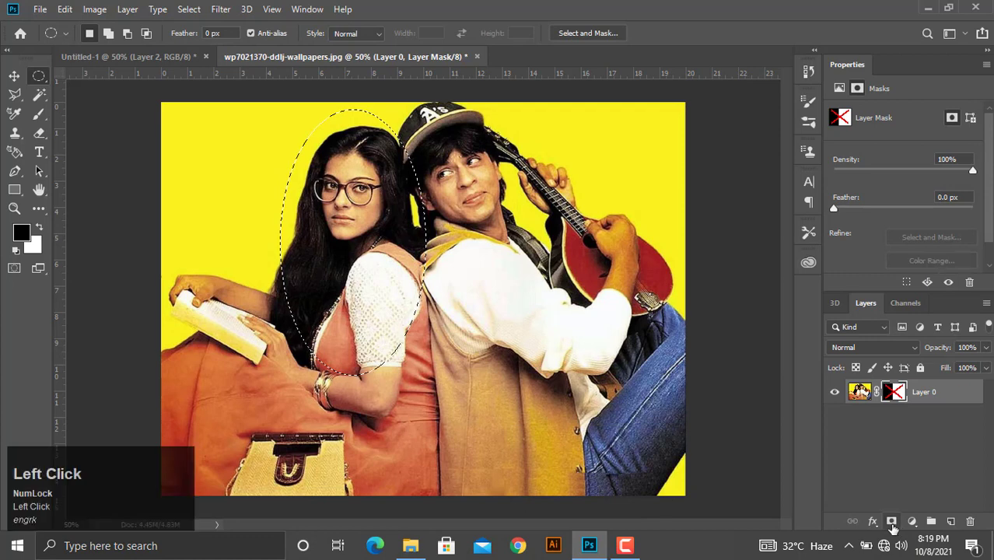
Enable and disable the rectangular layer mask, and delete it from the layer
{"action": "left_click", "coordinate": [894, 394]}
{"action": "right_click", "coordinate": [895, 395]}
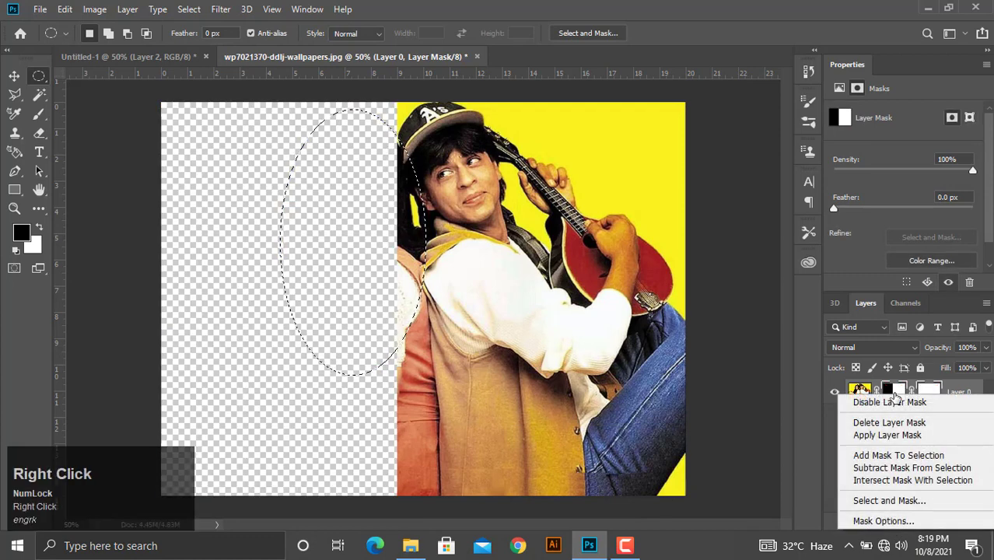
{"action": "left_click", "coordinate": [898, 399]}
{"action": "right_click", "coordinate": [899, 398]}
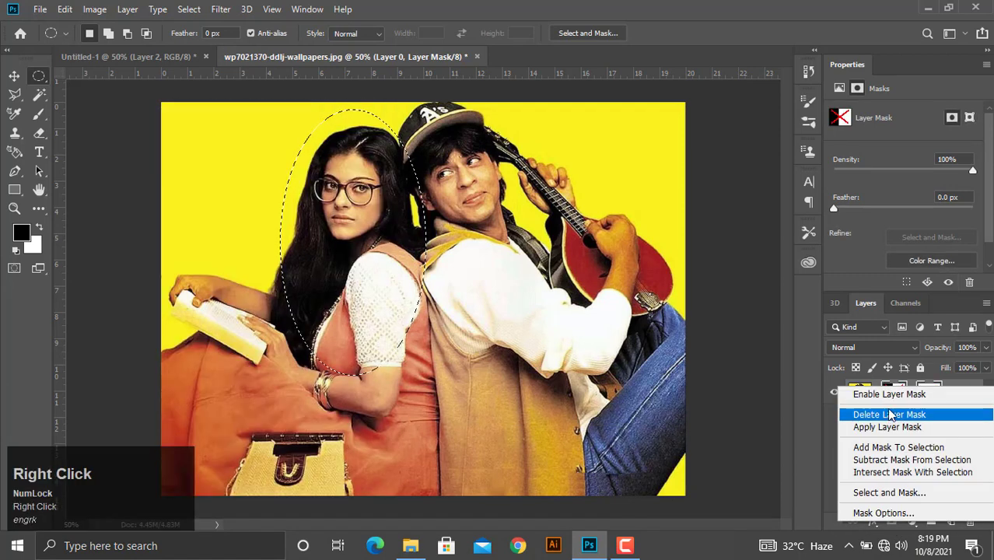
{"action": "left_click", "coordinate": [891, 415]}
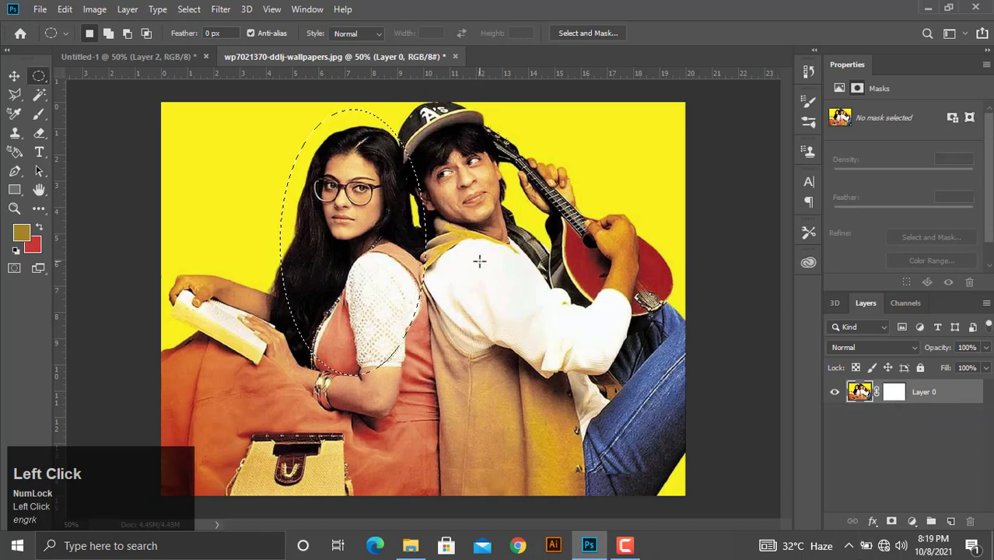
Add a layer mask from the oval selection around the woman and delete the empty vector mask
{"action": "left_click", "coordinate": [893, 521]}
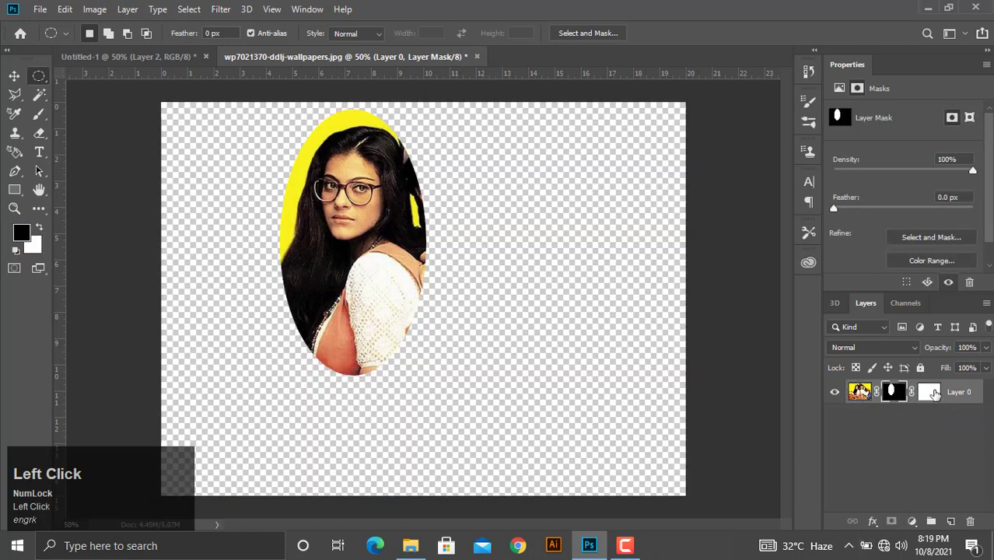
{"action": "left_click", "coordinate": [930, 394]}
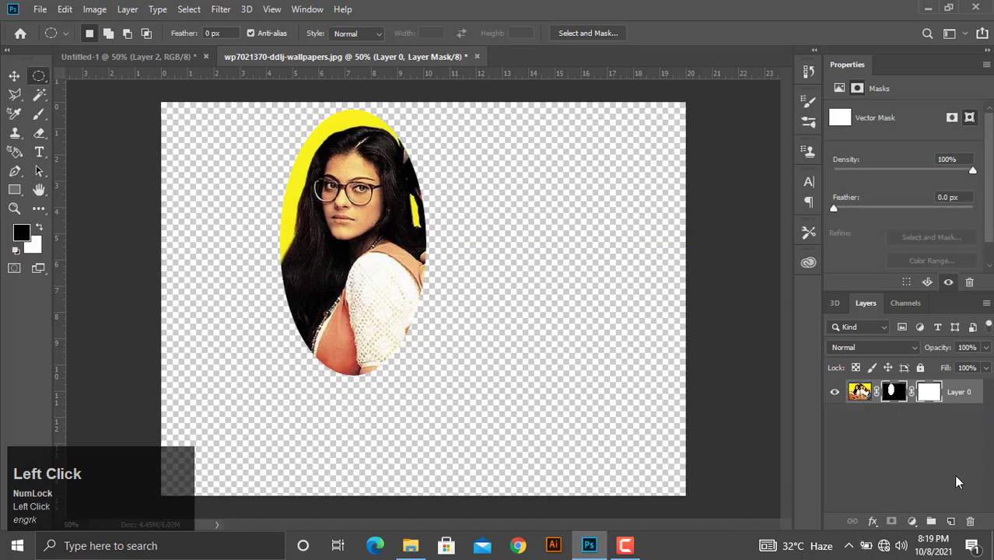
{"action": "right_click", "coordinate": [933, 394]}
{"action": "left_click", "coordinate": [924, 399]}
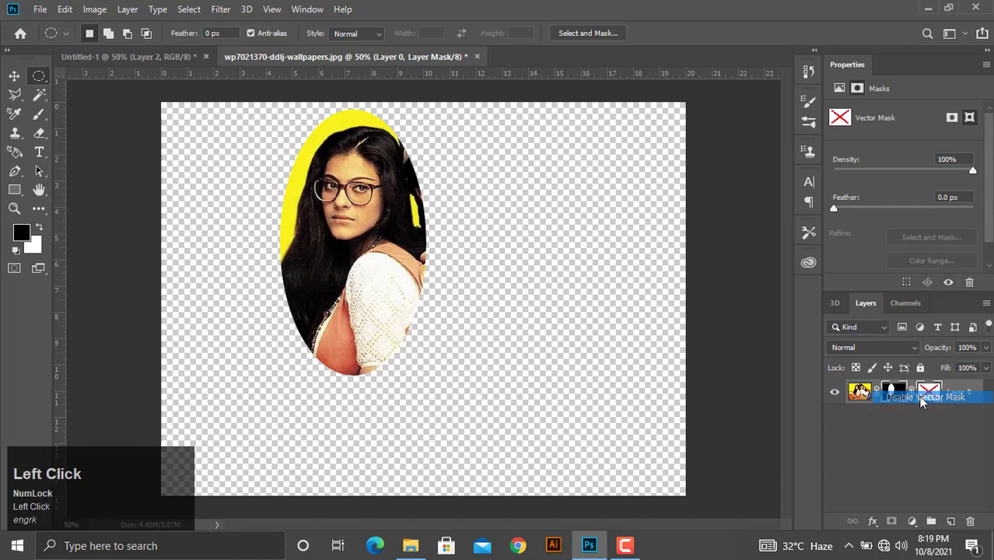
{"action": "right_click", "coordinate": [930, 394]}
{"action": "left_click", "coordinate": [928, 427]}
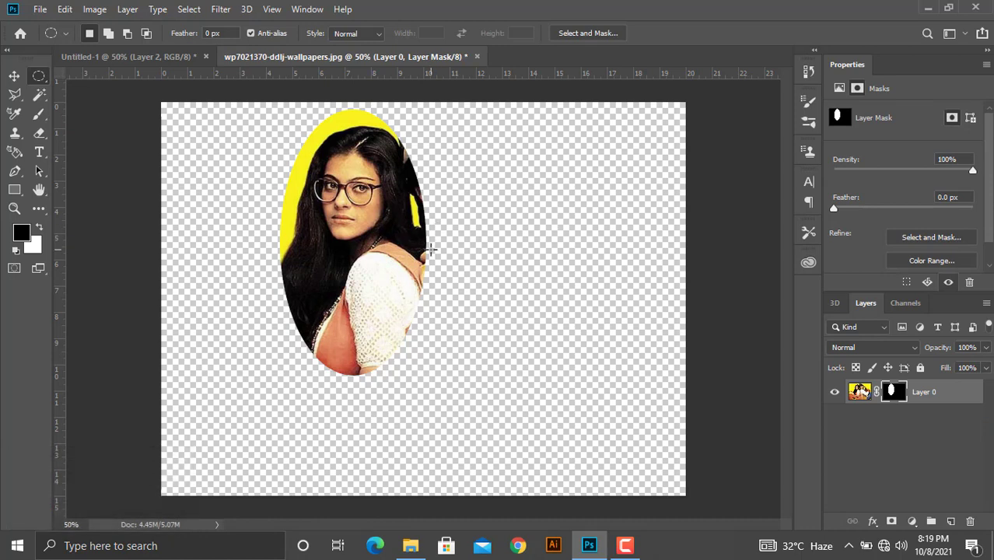
Undo the vector mask deletion, the oval layer mask and the deletion of the rectangular layer mask
{"action": "key", "text": "ctrl+z"}
{"action": "key", "text": "ctrl+z"}
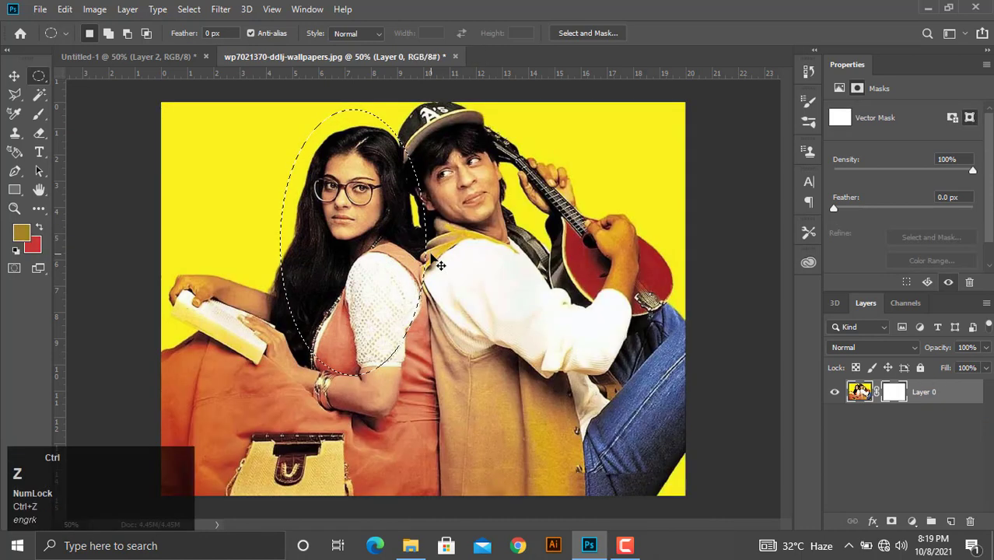
{"action": "key", "text": "ctrl+z"}
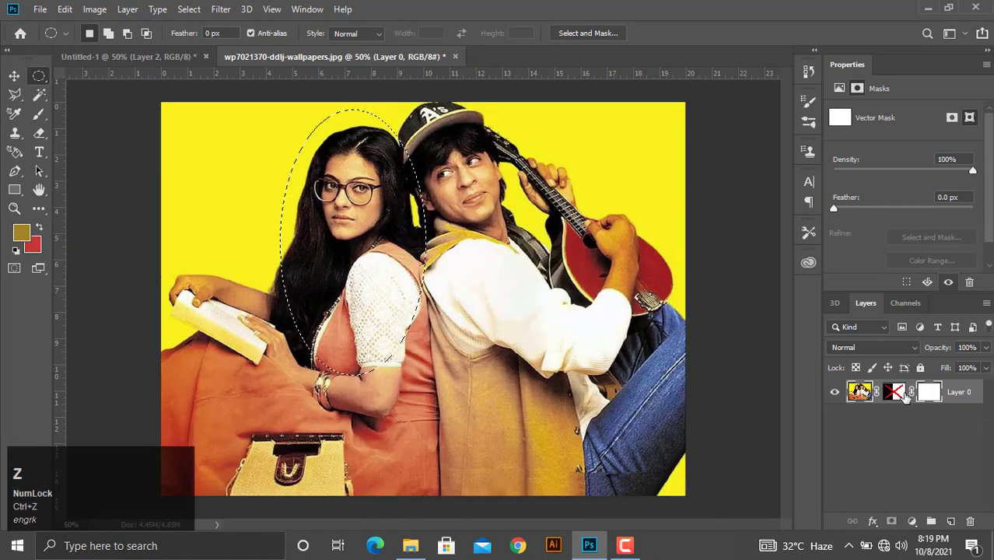
Delete both the disabled layer mask and the vector mask from the photo layer
{"action": "right_click", "coordinate": [906, 396]}
{"action": "left_click", "coordinate": [896, 420]}
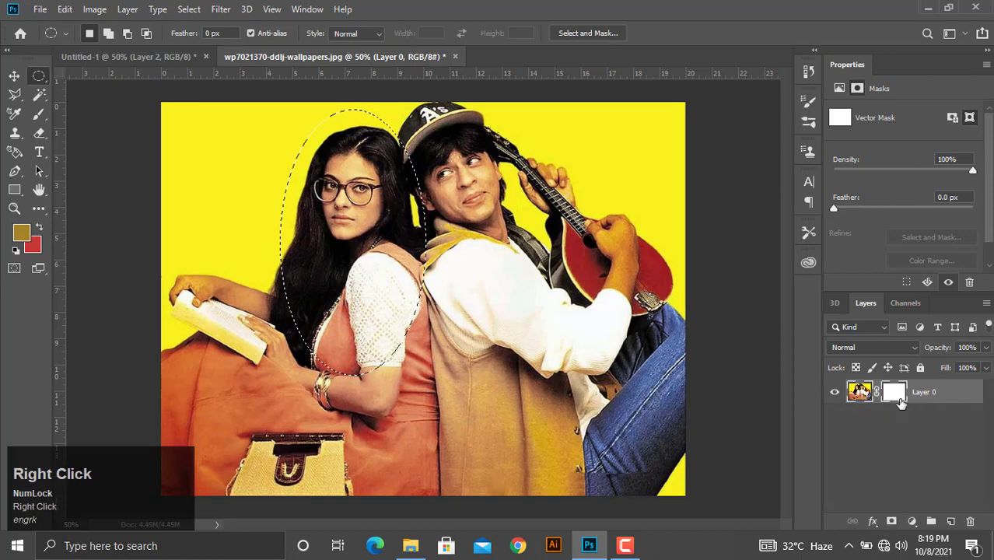
{"action": "right_click", "coordinate": [901, 401]}
{"action": "left_click", "coordinate": [895, 424]}
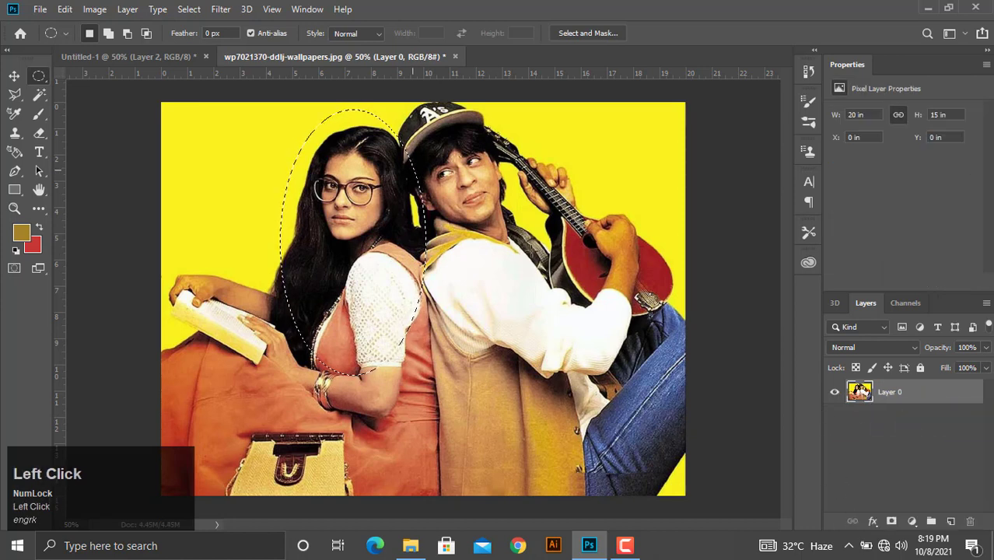
Mask the photo to the oval selection around the woman, and undo the mask
{"action": "left_click", "coordinate": [895, 519]}
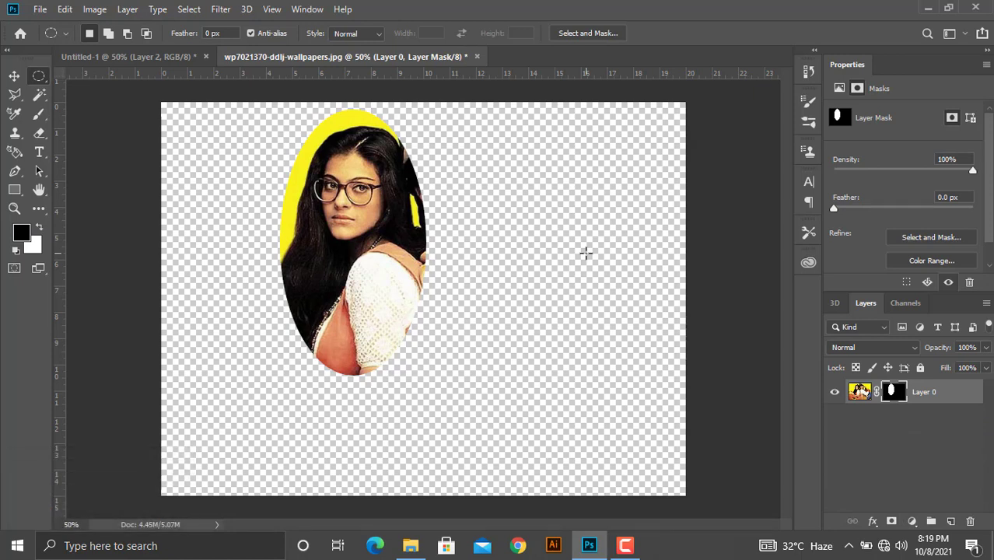
{"action": "key", "text": "ctrl+z"}
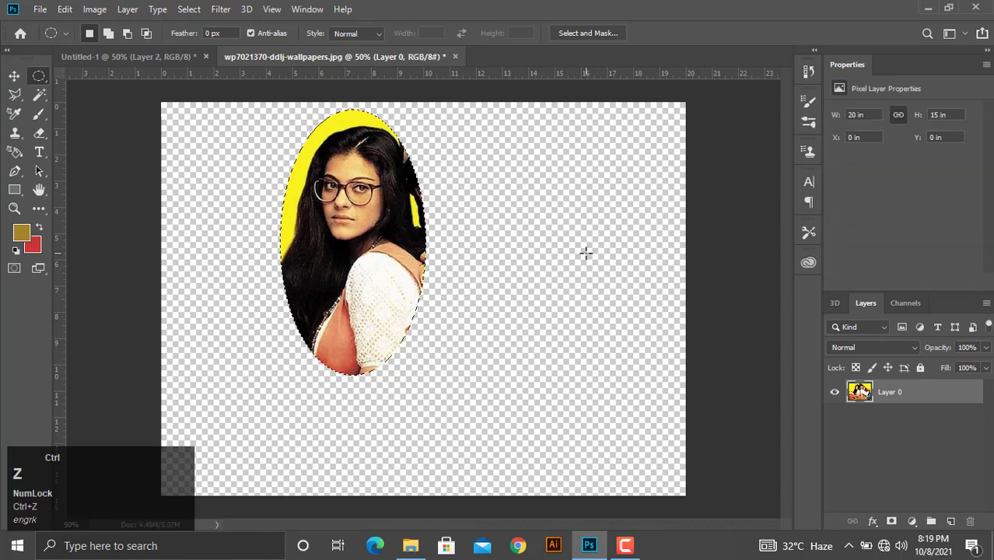
Invert the oval selection and mask the photo with it, undoing the mask and clearing the selection
{"action": "right_click", "coordinate": [337, 222]}
{"action": "left_click", "coordinate": [365, 211]}
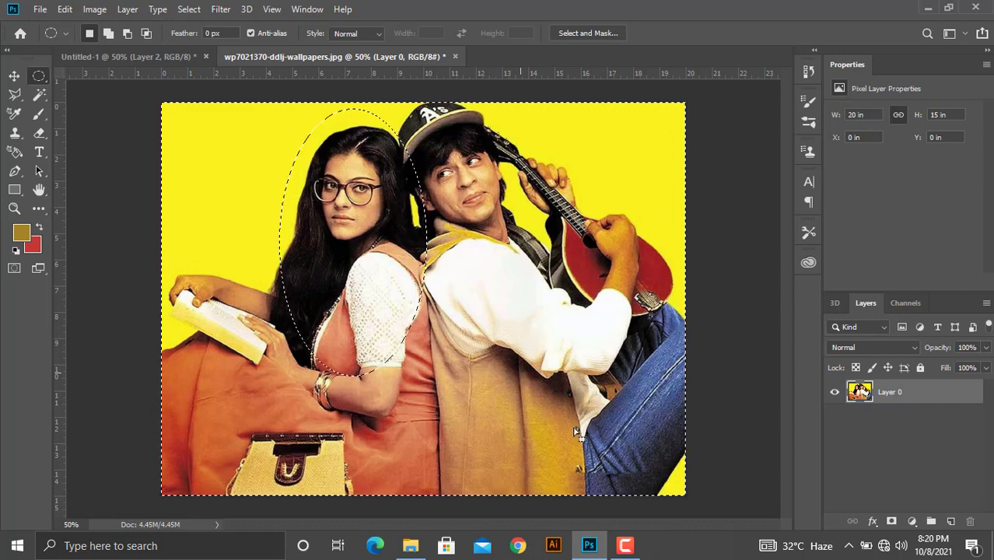
{"action": "left_click", "coordinate": [892, 522]}
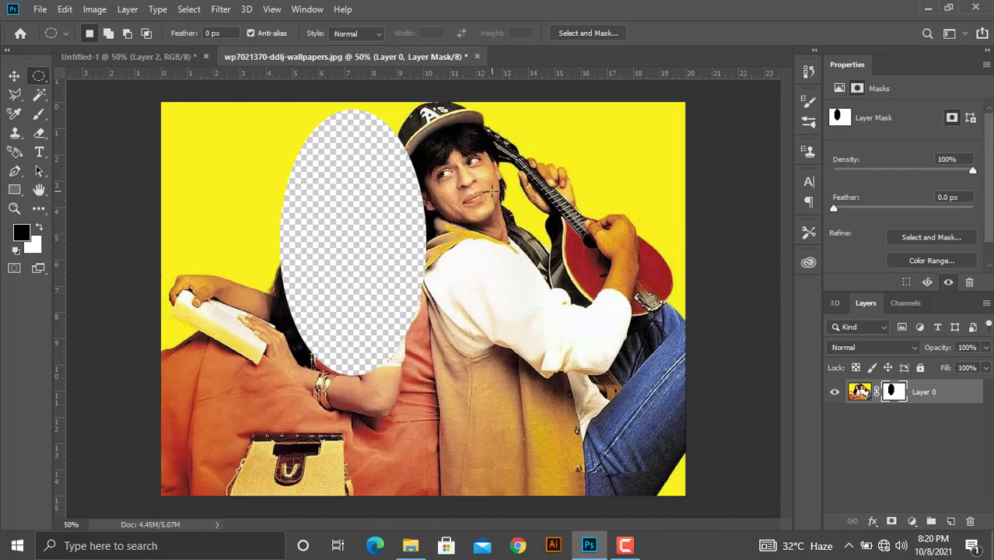
{"action": "key", "text": "ctrl+z"}
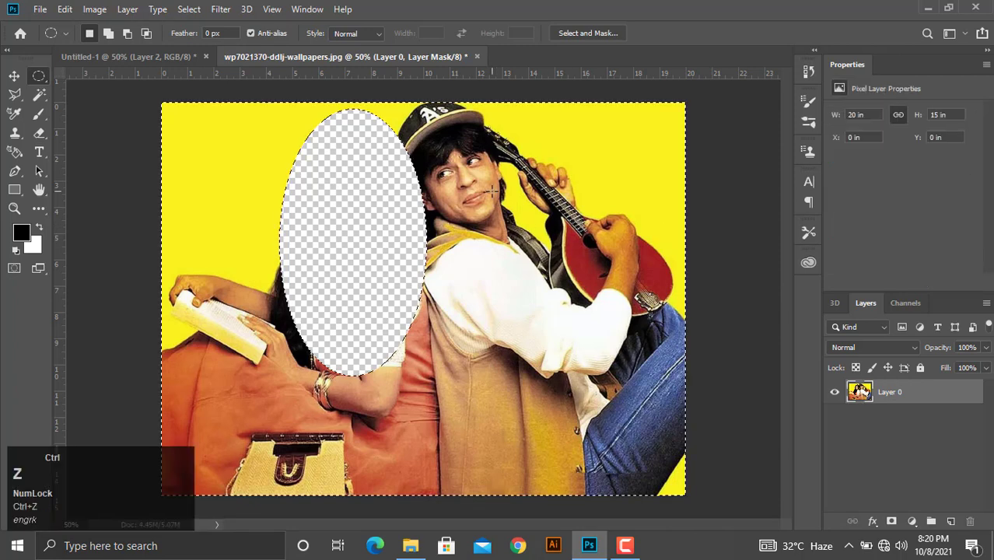
{"action": "key", "text": "ctrl+d"}
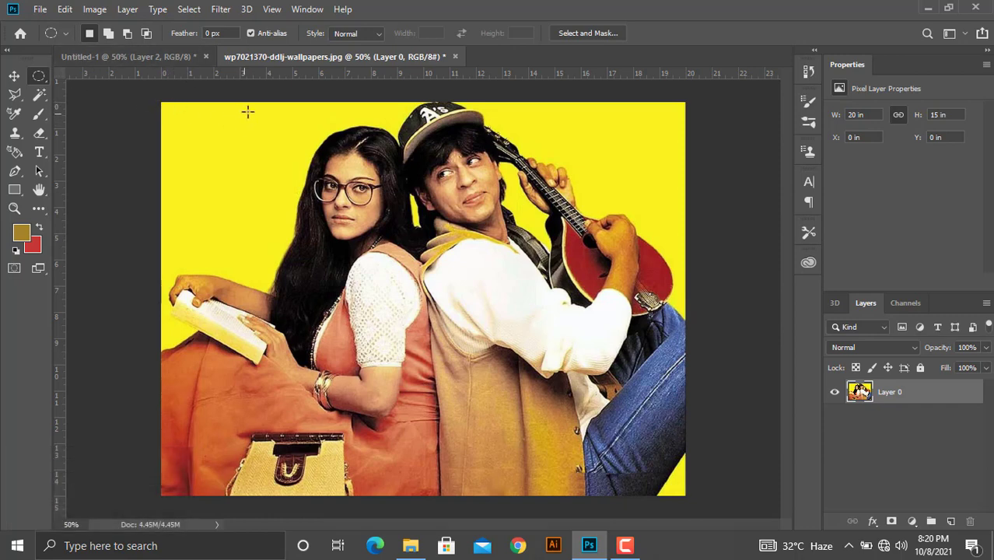
Select a larger oval around the woman with the Elliptical Marquee tool and set the tool's feather to 500 px
{"action": "left_click_drag", "start_coordinate": [267, 105], "coordinate": [442, 404]}
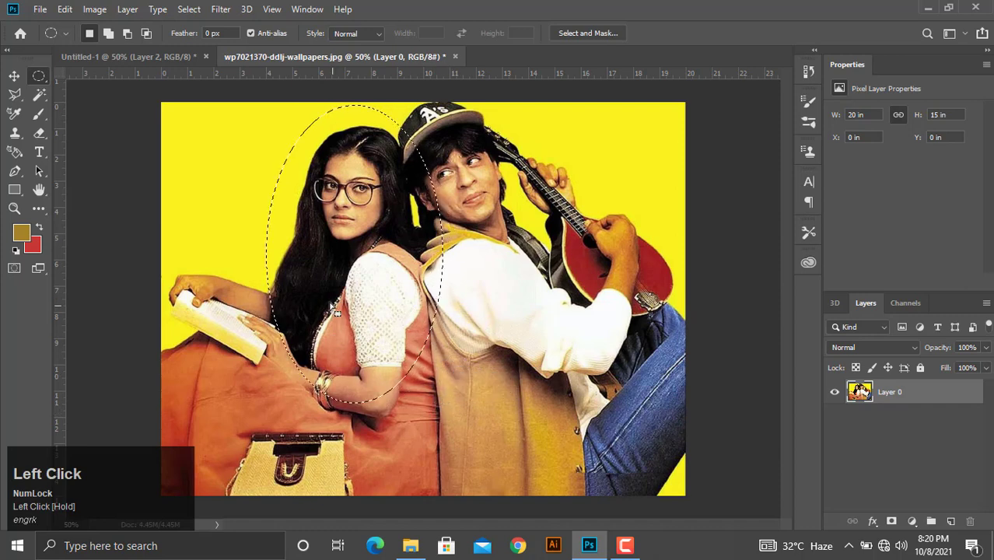
{"action": "left_click", "coordinate": [212, 32]}
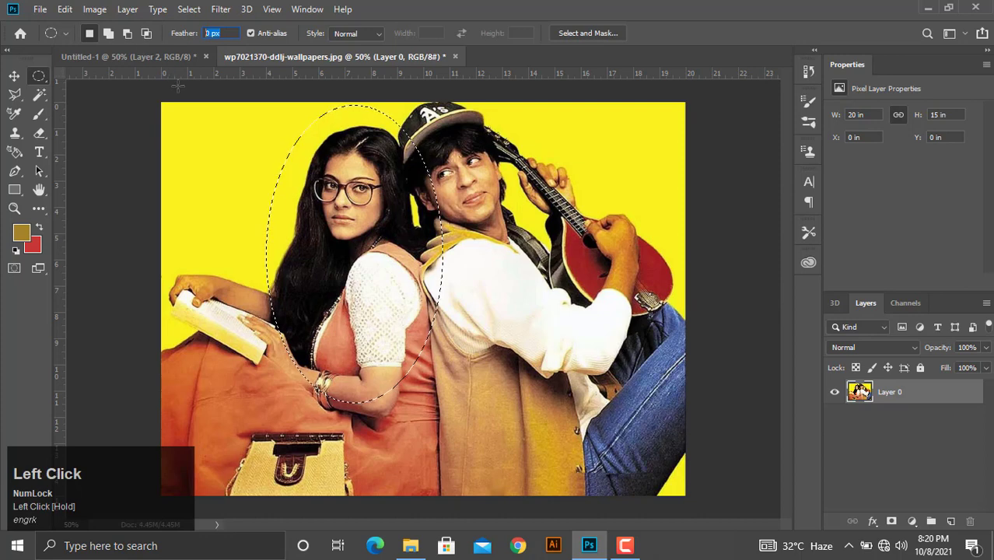
{"action": "type", "text": "50"}
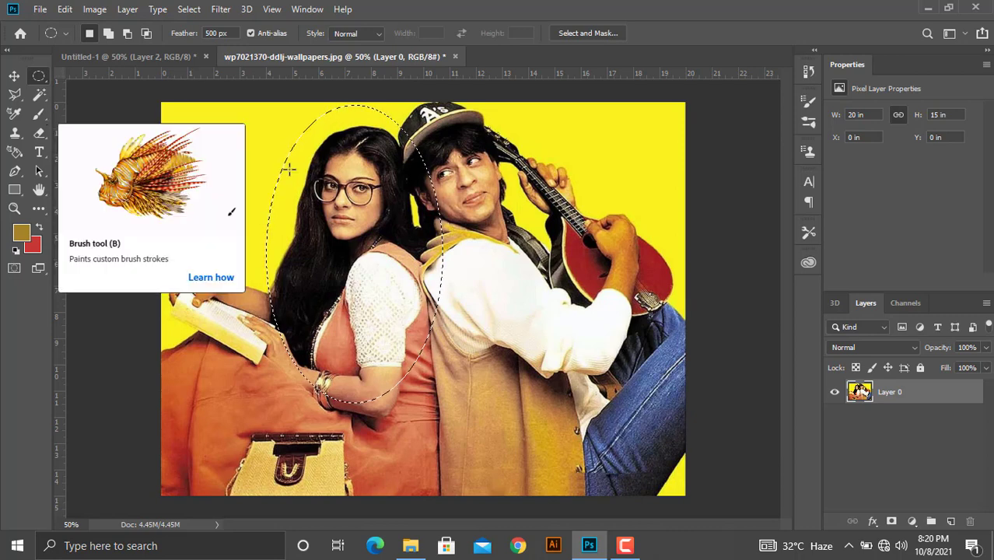
Invert the larger oval selection around the woman
{"action": "right_click", "coordinate": [370, 172]}
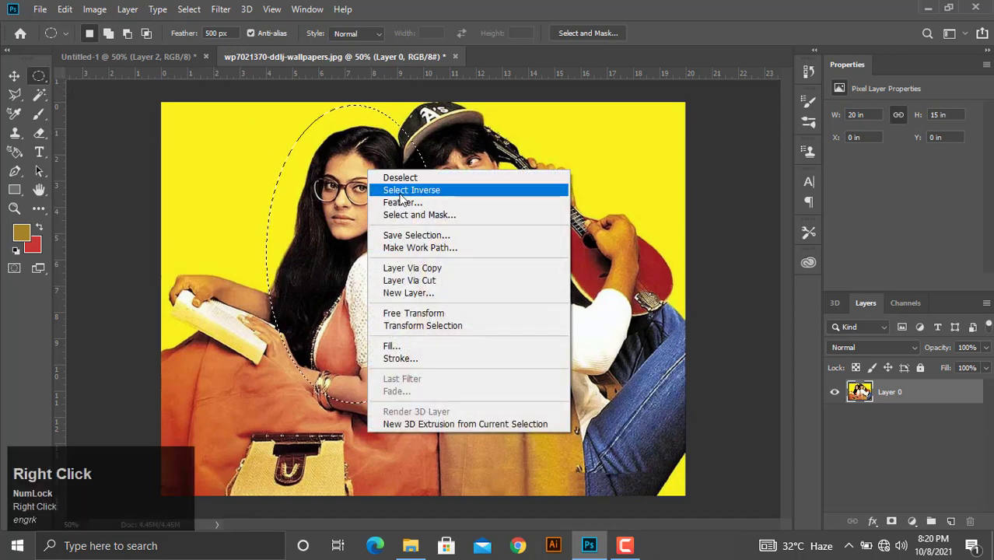
{"action": "left_click", "coordinate": [411, 189]}
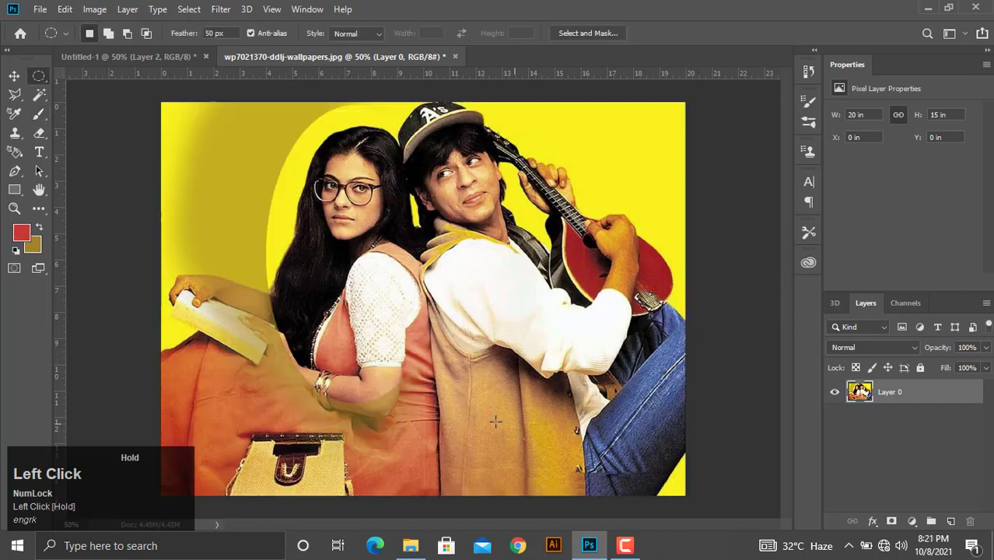
Feather the oval selection around the couple and invert it
{"action": "right_click", "coordinate": [440, 204]}
{"action": "left_click", "coordinate": [498, 235]}
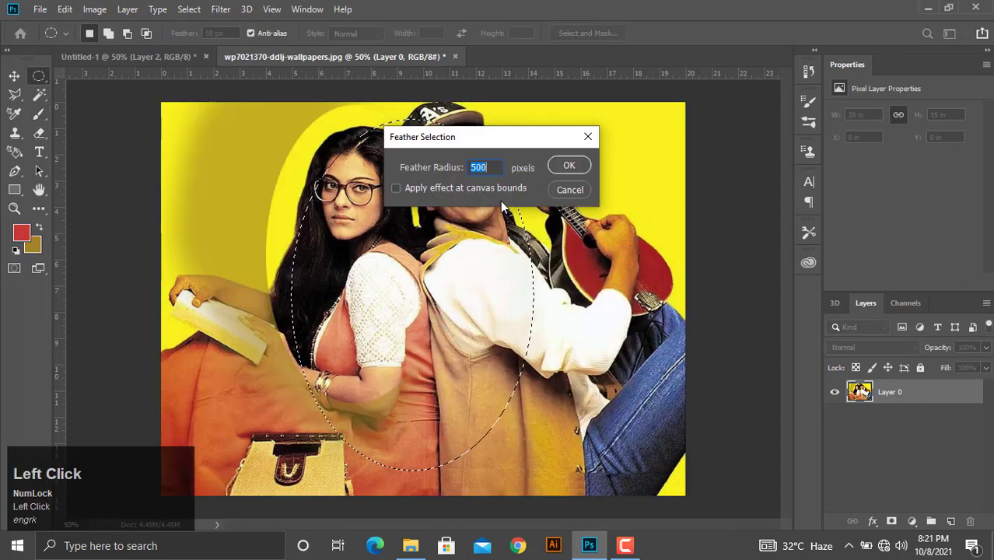
{"action": "left_click", "coordinate": [568, 165]}
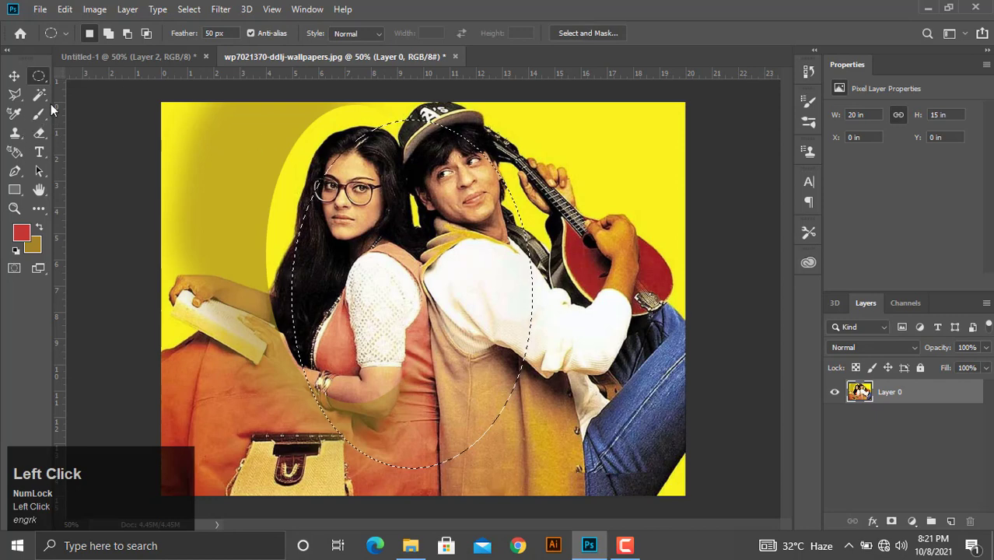
{"action": "right_click", "coordinate": [362, 226]}
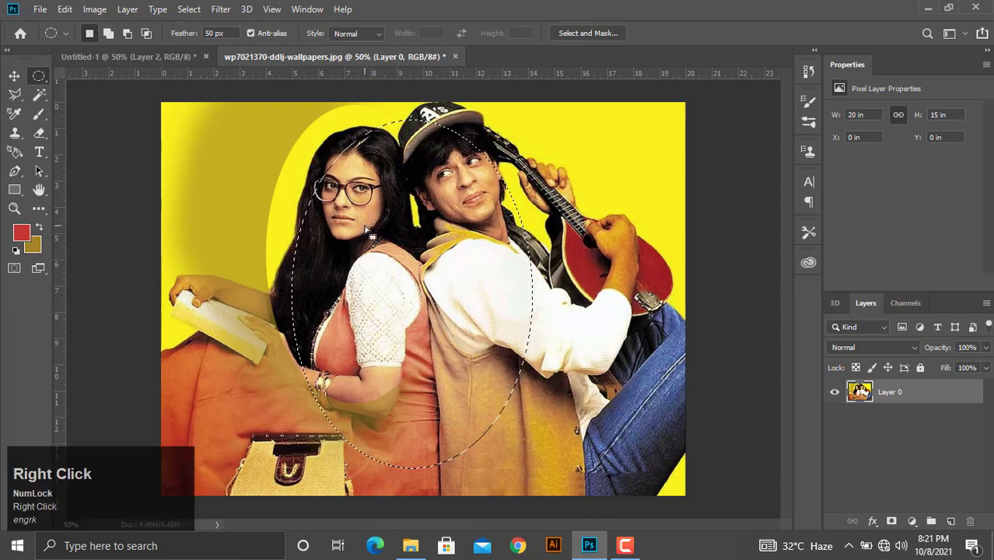
{"action": "left_click", "coordinate": [421, 245]}
Paint the whole inverted area around the oval red with the Brush tool, setting its opacity and flow to 100%
{"action": "left_click", "coordinate": [39, 114]}
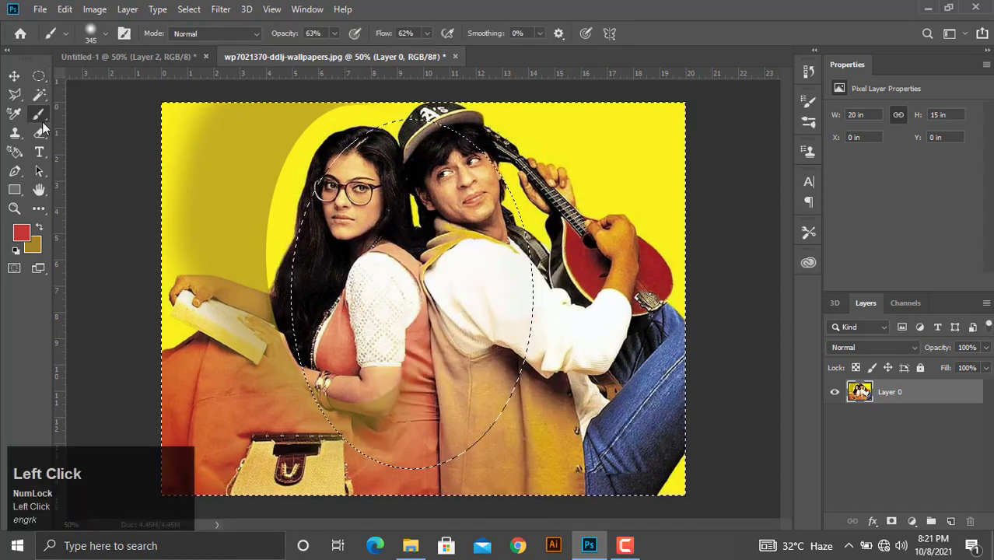
{"action": "mouse_move", "coordinate": [333, 122]}
{"action": "left_mouse_down"}
{"action": "mouse_move", "coordinate": [436, 129]}
{"action": "mouse_move", "coordinate": [288, 431]}
{"action": "mouse_move", "coordinate": [266, 198]}
{"action": "mouse_move", "coordinate": [316, 215]}
{"action": "mouse_move", "coordinate": [195, 284]}
{"action": "mouse_move", "coordinate": [284, 195]}
{"action": "mouse_move", "coordinate": [300, 222]}
{"action": "mouse_move", "coordinate": [343, 225]}
{"action": "mouse_move", "coordinate": [467, 151]}
{"action": "mouse_move", "coordinate": [321, 143]}
{"action": "left_mouse_up"}
{"action": "key", "text": "0"}
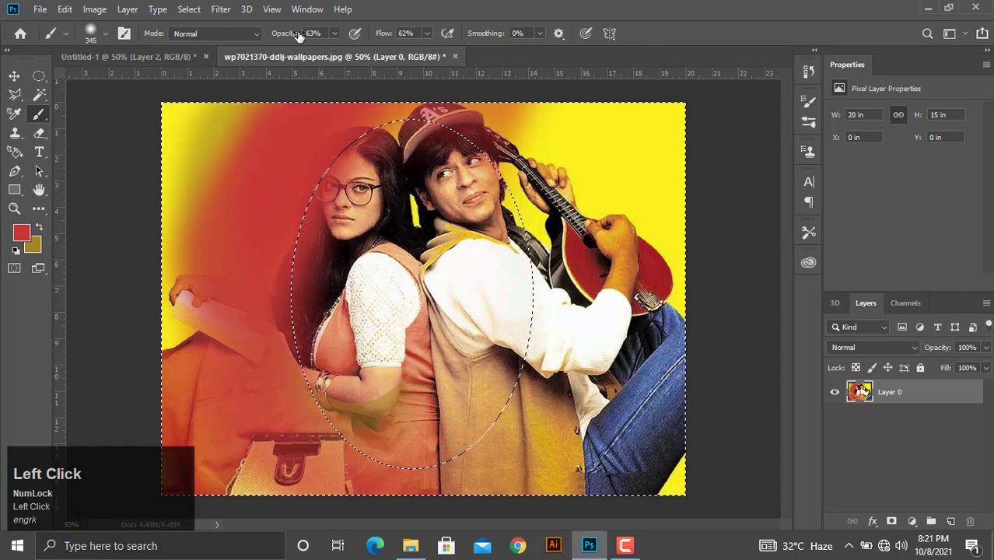
{"action": "left_click_drag", "start_coordinate": [384, 37], "coordinate": [657, 58]}
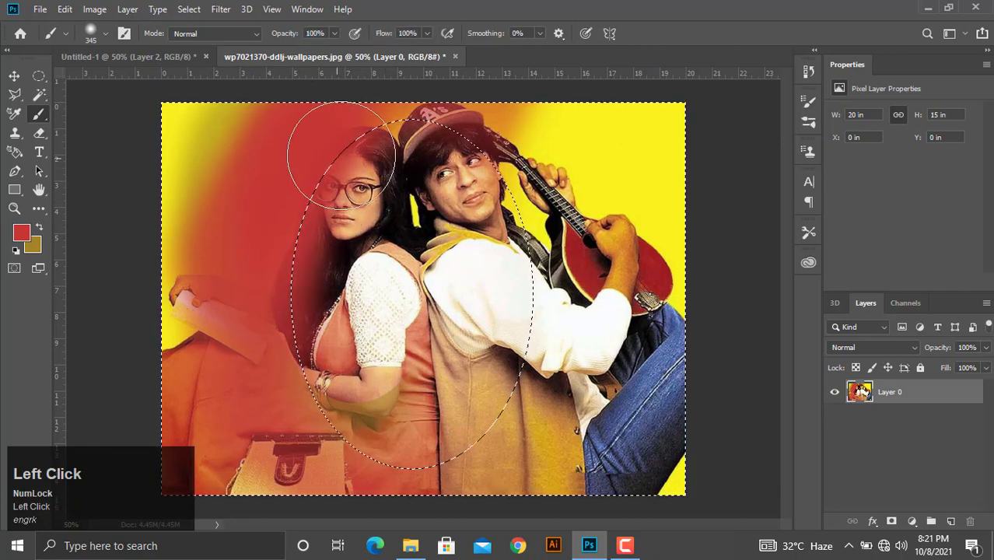
{"action": "mouse_move", "coordinate": [335, 156]}
{"action": "left_mouse_down"}
{"action": "mouse_move", "coordinate": [324, 452]}
{"action": "mouse_move", "coordinate": [470, 431]}
{"action": "mouse_move", "coordinate": [431, 429]}
{"action": "mouse_move", "coordinate": [569, 293]}
{"action": "mouse_move", "coordinate": [513, 140]}
{"action": "mouse_move", "coordinate": [378, 92]}
{"action": "mouse_move", "coordinate": [474, 156]}
{"action": "mouse_move", "coordinate": [208, 168]}
{"action": "mouse_move", "coordinate": [560, 355]}
{"action": "mouse_move", "coordinate": [526, 164]}
{"action": "mouse_move", "coordinate": [533, 291]}
{"action": "left_mouse_up"}
{"action": "mouse_move", "coordinate": [522, 242]}
{"action": "left_mouse_down"}
{"action": "mouse_move", "coordinate": [538, 212]}
{"action": "mouse_move", "coordinate": [517, 95]}
{"action": "mouse_move", "coordinate": [530, 361]}
{"action": "mouse_move", "coordinate": [381, 491]}
{"action": "mouse_move", "coordinate": [143, 311]}
{"action": "mouse_move", "coordinate": [128, 413]}
{"action": "mouse_move", "coordinate": [229, 257]}
{"action": "mouse_move", "coordinate": [423, 483]}
{"action": "mouse_move", "coordinate": [638, 354]}
{"action": "mouse_move", "coordinate": [646, 400]}
{"action": "mouse_move", "coordinate": [659, 395]}
{"action": "mouse_move", "coordinate": [583, 410]}
{"action": "mouse_move", "coordinate": [625, 117]}
{"action": "mouse_move", "coordinate": [645, 156]}
{"action": "mouse_move", "coordinate": [653, 111]}
{"action": "mouse_move", "coordinate": [611, 129]}
{"action": "mouse_move", "coordinate": [525, 83]}
{"action": "mouse_move", "coordinate": [432, 90]}
{"action": "mouse_move", "coordinate": [170, 185]}
{"action": "mouse_move", "coordinate": [243, 225]}
{"action": "mouse_move", "coordinate": [233, 252]}
{"action": "mouse_move", "coordinate": [535, 147]}
{"action": "mouse_move", "coordinate": [505, 158]}
{"action": "mouse_move", "coordinate": [425, 123]}
{"action": "mouse_move", "coordinate": [504, 277]}
{"action": "mouse_move", "coordinate": [493, 166]}
{"action": "mouse_move", "coordinate": [517, 214]}
{"action": "mouse_move", "coordinate": [518, 176]}
{"action": "mouse_move", "coordinate": [531, 388]}
{"action": "mouse_move", "coordinate": [522, 311]}
{"action": "mouse_move", "coordinate": [466, 424]}
{"action": "mouse_move", "coordinate": [489, 425]}
{"action": "mouse_move", "coordinate": [459, 445]}
{"action": "mouse_move", "coordinate": [344, 450]}
{"action": "mouse_move", "coordinate": [264, 393]}
{"action": "mouse_move", "coordinate": [412, 431]}
{"action": "mouse_move", "coordinate": [280, 349]}
{"action": "mouse_move", "coordinate": [356, 403]}
{"action": "mouse_move", "coordinate": [512, 342]}
{"action": "mouse_move", "coordinate": [431, 432]}
{"action": "mouse_move", "coordinate": [537, 198]}
{"action": "mouse_move", "coordinate": [419, 155]}
{"action": "mouse_move", "coordinate": [312, 135]}
{"action": "mouse_move", "coordinate": [425, 144]}
{"action": "mouse_move", "coordinate": [324, 145]}
{"action": "mouse_move", "coordinate": [440, 145]}
{"action": "mouse_move", "coordinate": [314, 149]}
{"action": "mouse_move", "coordinate": [516, 146]}
{"action": "mouse_move", "coordinate": [500, 221]}
{"action": "left_mouse_up"}
{"action": "scroll", "coordinate": [304, 271], "scroll_direction": "up", "scroll_amount": 1}
{"action": "mouse_move", "coordinate": [325, 317]}
{"action": "left_mouse_down"}
{"action": "mouse_move", "coordinate": [492, 323]}
{"action": "mouse_move", "coordinate": [411, 278]}
{"action": "mouse_move", "coordinate": [335, 444]}
{"action": "left_mouse_up"}
Examine up close and from afar how the red paint fades across the feathered edge of the oval selection
{"action": "scroll", "coordinate": [289, 234], "scroll_direction": "up", "scroll_amount": 5, "text": "alt"}
{"action": "scroll", "coordinate": [289, 253], "scroll_direction": "down", "scroll_amount": 3, "text": "alt"}
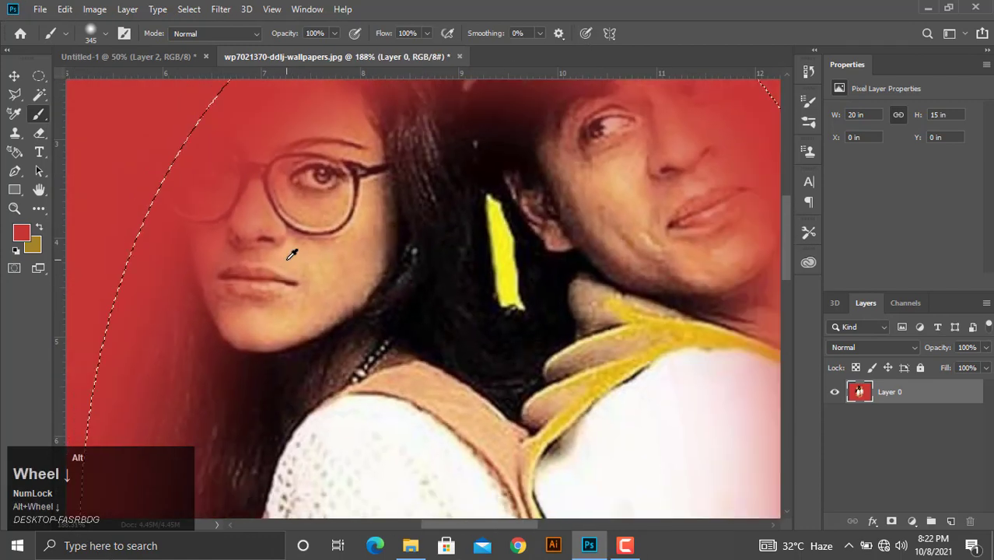
{"action": "scroll", "coordinate": [133, 289], "scroll_direction": "up", "scroll_amount": 6, "text": "alt"}
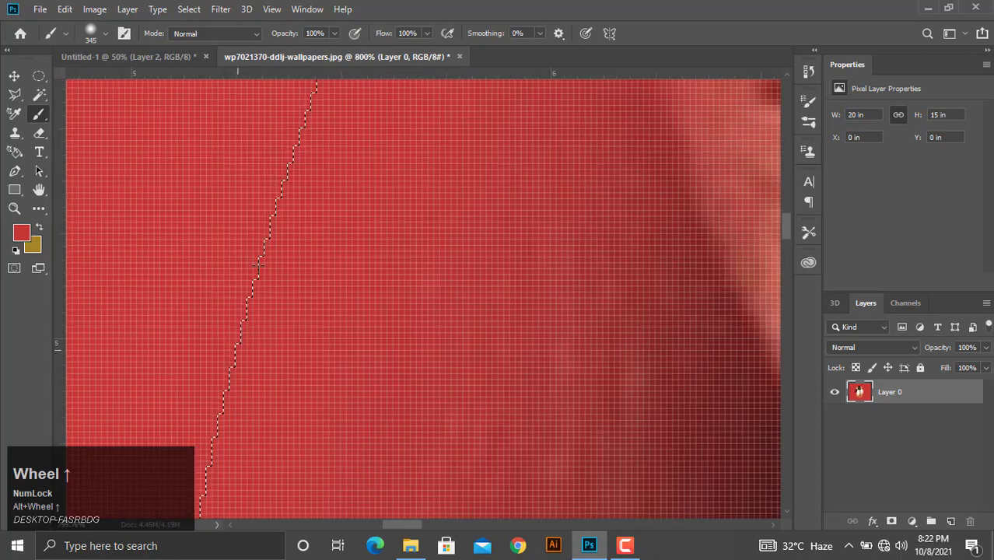
{"action": "scroll", "coordinate": [274, 270], "scroll_direction": "down", "scroll_amount": 1, "text": "alt"}
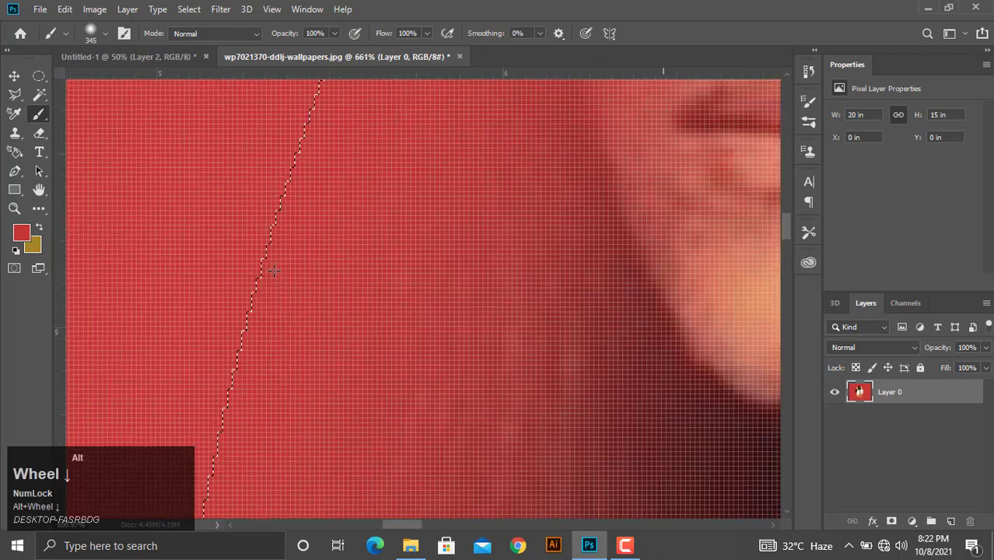
{"action": "scroll", "coordinate": [274, 270], "scroll_direction": "down", "scroll_amount": 8, "text": "alt"}
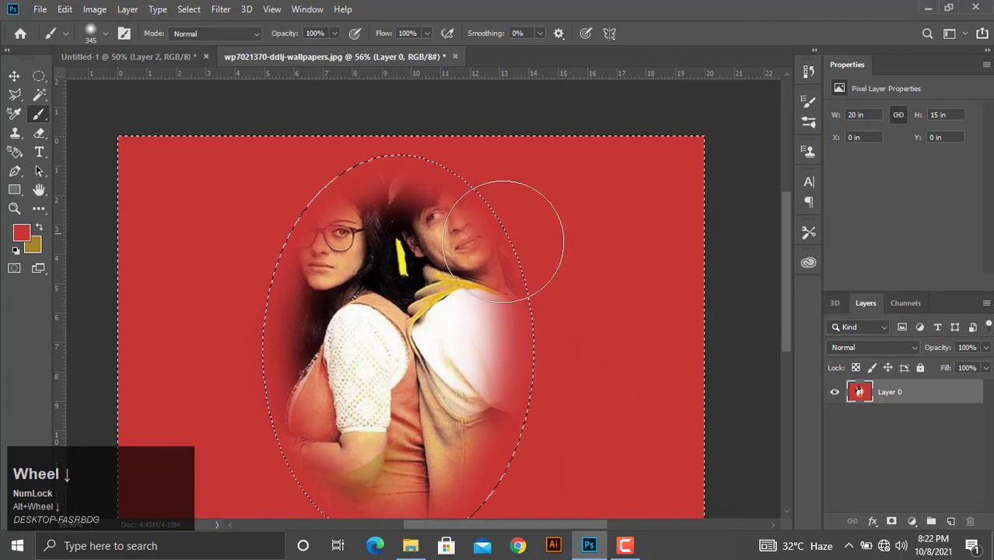
{"action": "scroll", "coordinate": [510, 284], "scroll_direction": "up", "scroll_amount": 1, "text": "alt"}
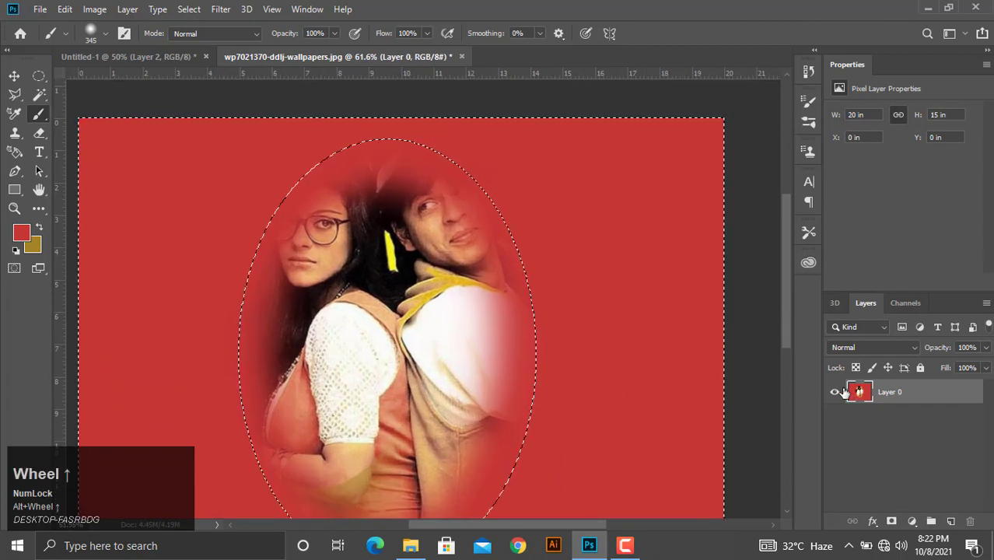
{"action": "scroll", "coordinate": [522, 310], "scroll_direction": "down", "scroll_amount": 2, "text": "alt"}
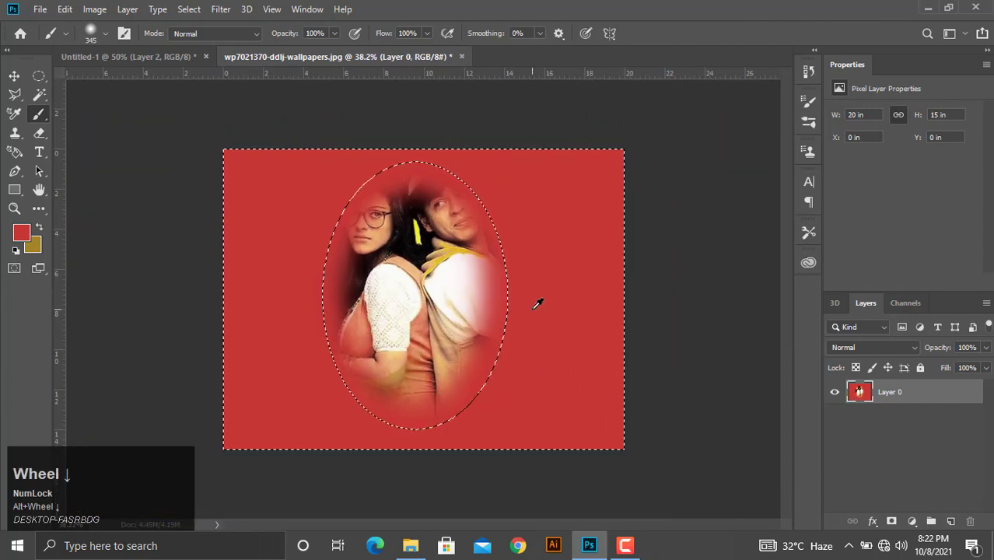